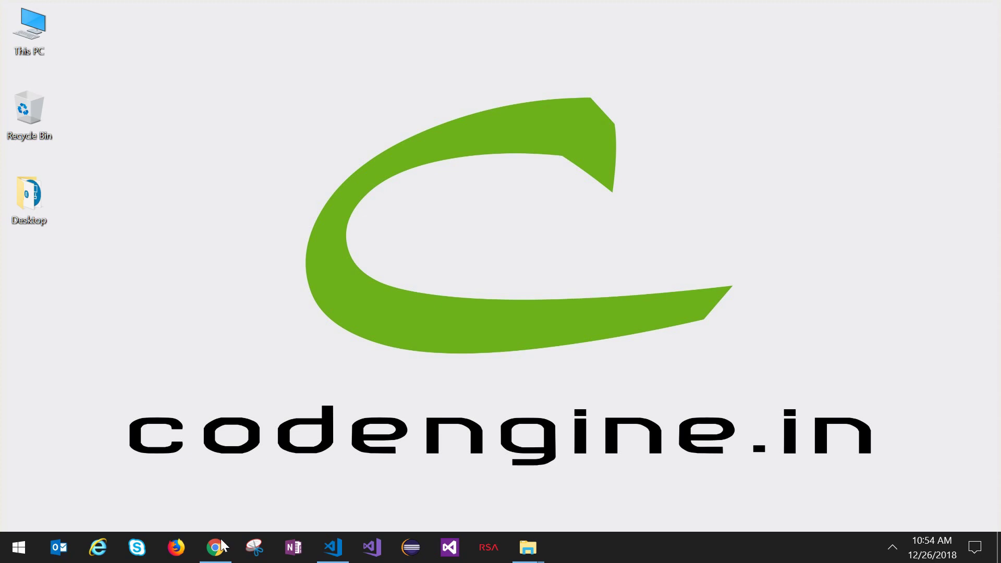
Open case 00001097 and view its Details tab with the empty Address Information form
left_click(219, 550)
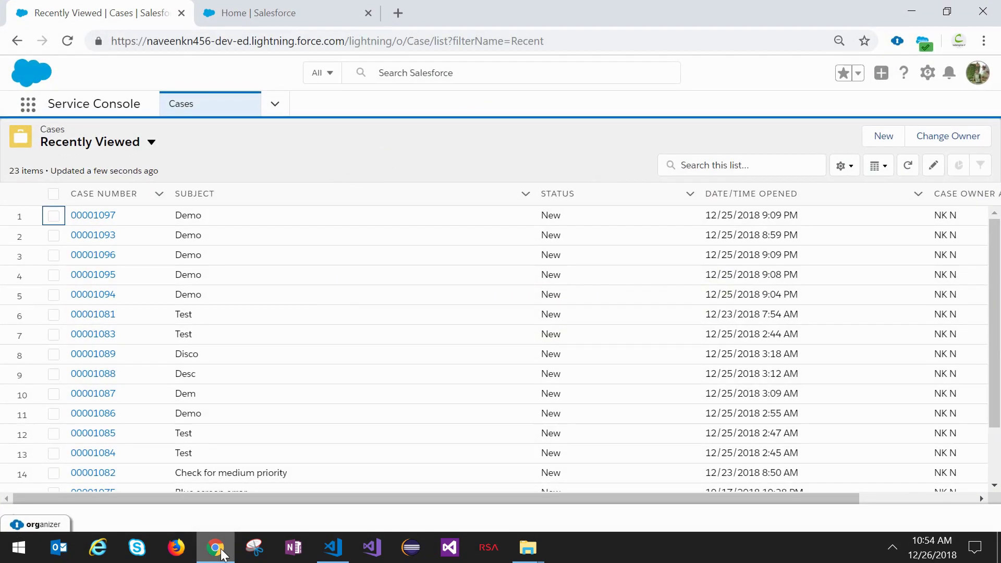
left_click_drag(998, 287, 996, 259)
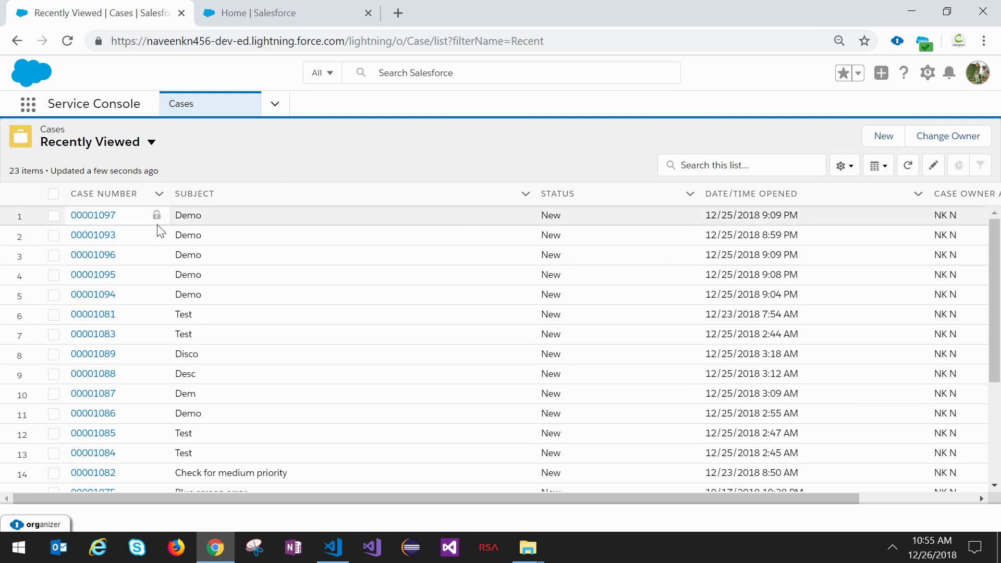
left_click(86, 217)
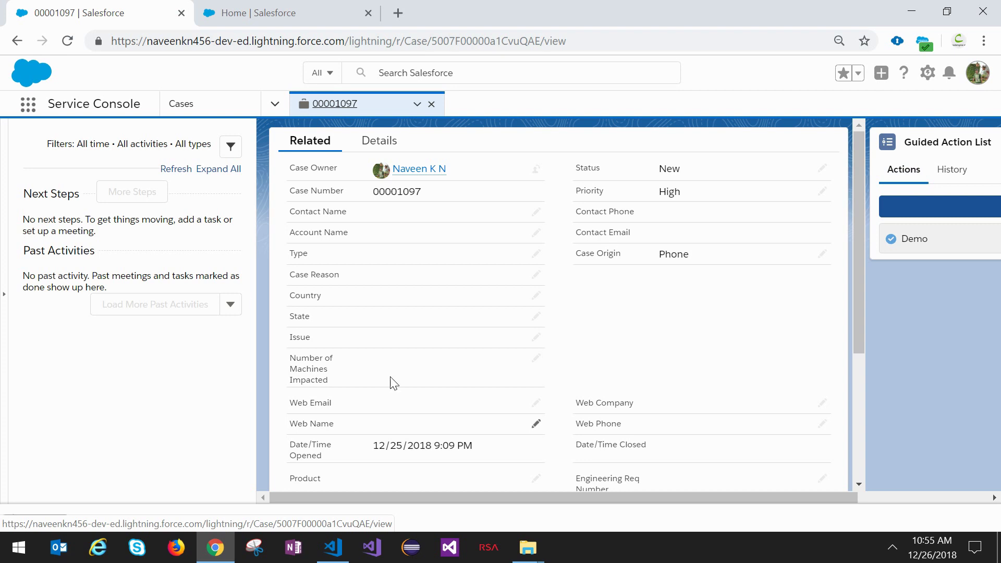
left_click(380, 145)
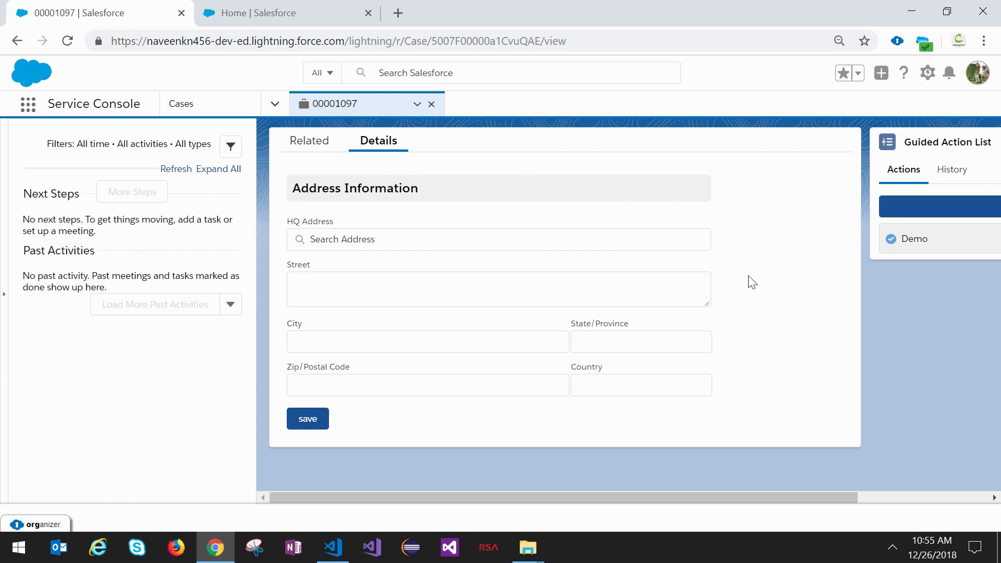
Open the CustomCase record page in Lightning App Builder via Edit Page
left_click(929, 75)
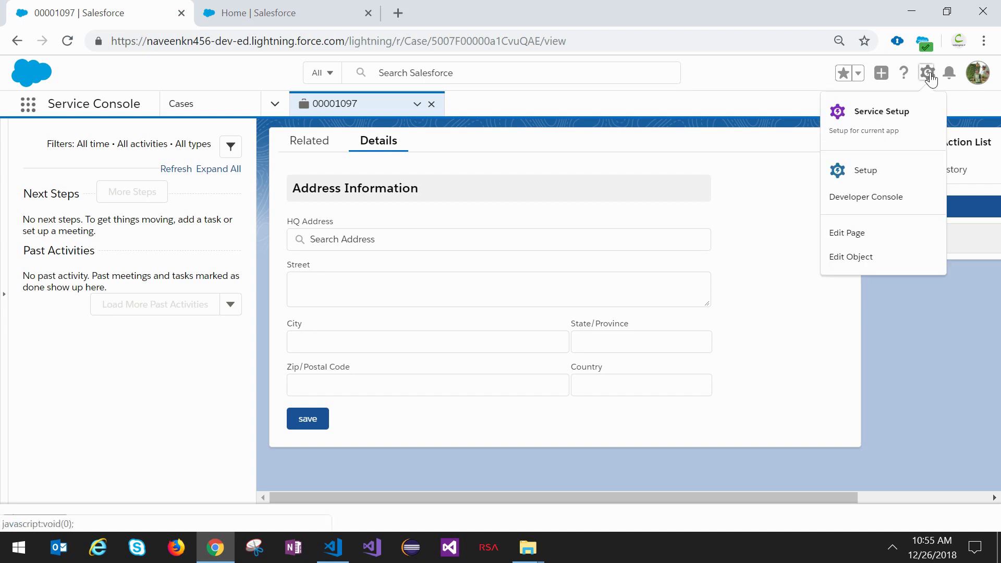
left_click(847, 235)
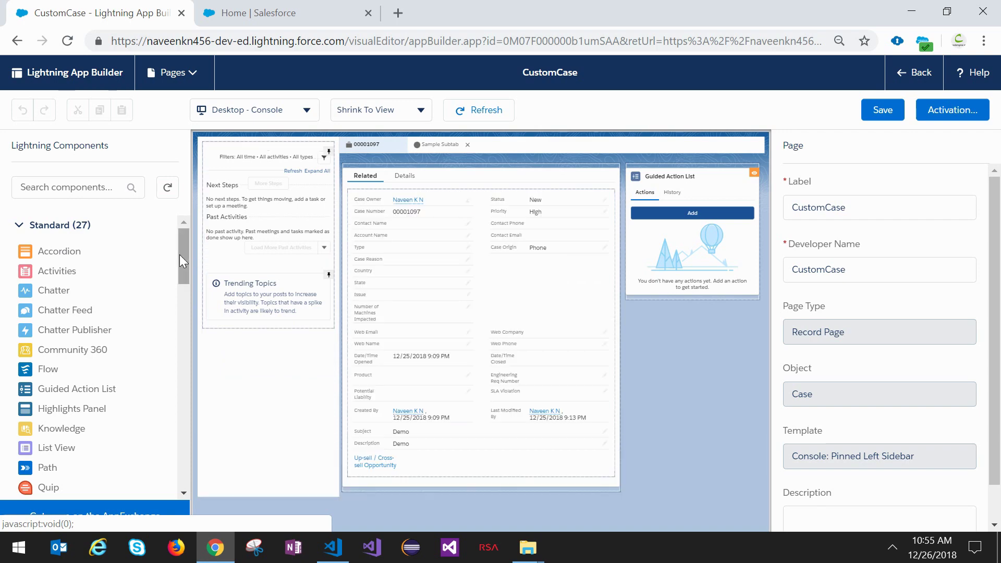
left_click_drag(181, 258, 175, 214)
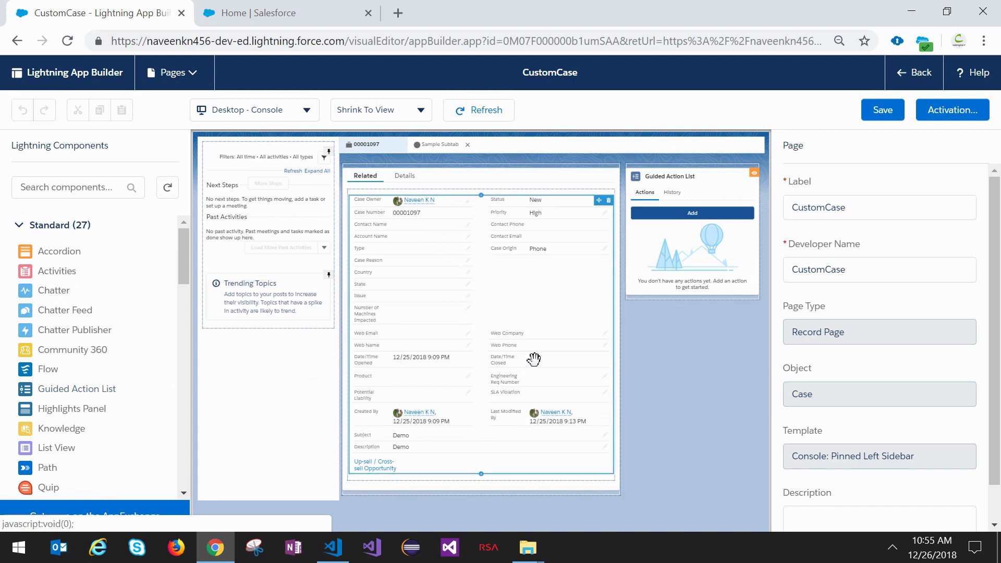
scroll(912, 297, "down", 1)
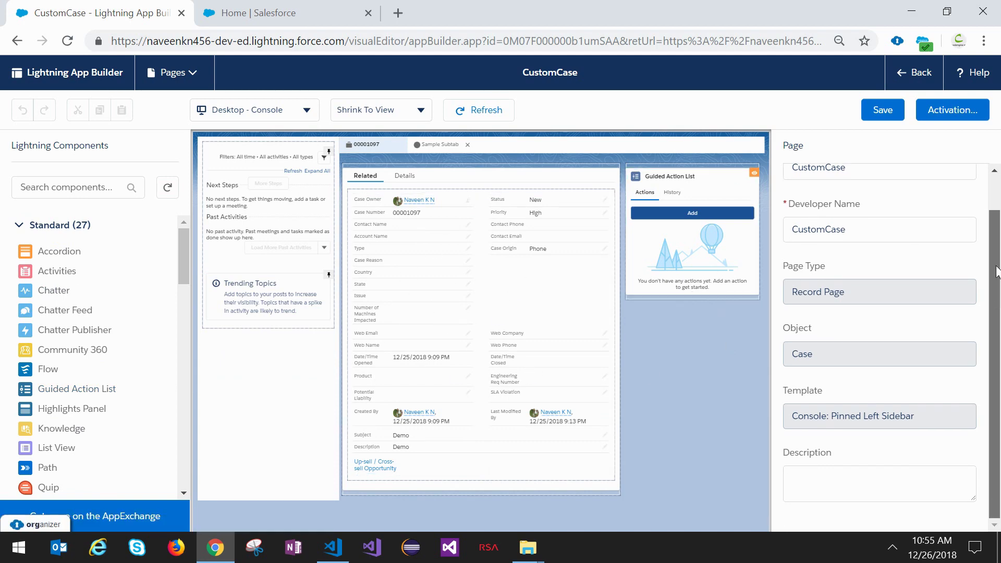
scroll(912, 298, "up", 1)
Give AddressSearch on the Details tab a Case Origin Equal Phone visibility filter and save the page
left_click(405, 176)
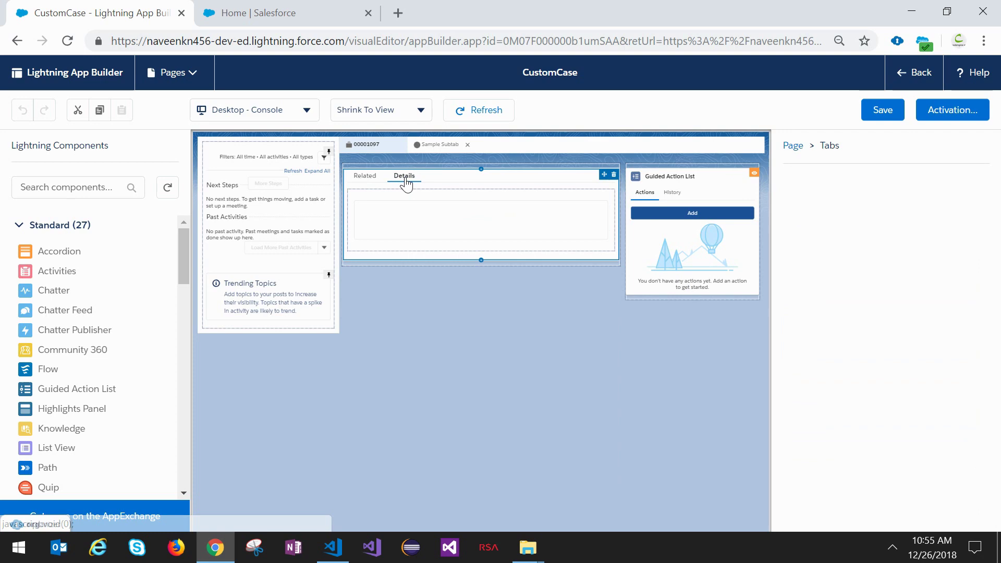
left_click(427, 269)
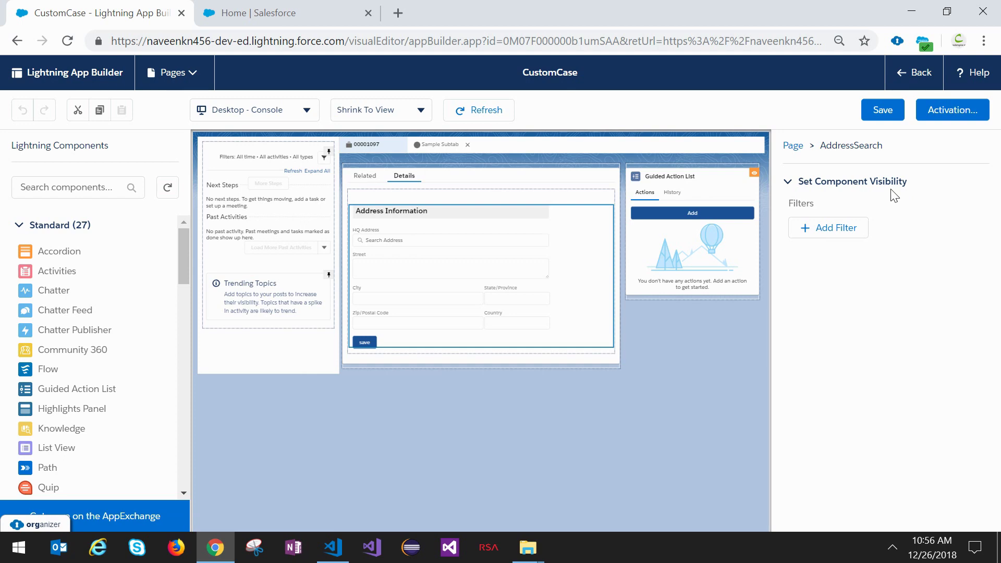
left_click(831, 235)
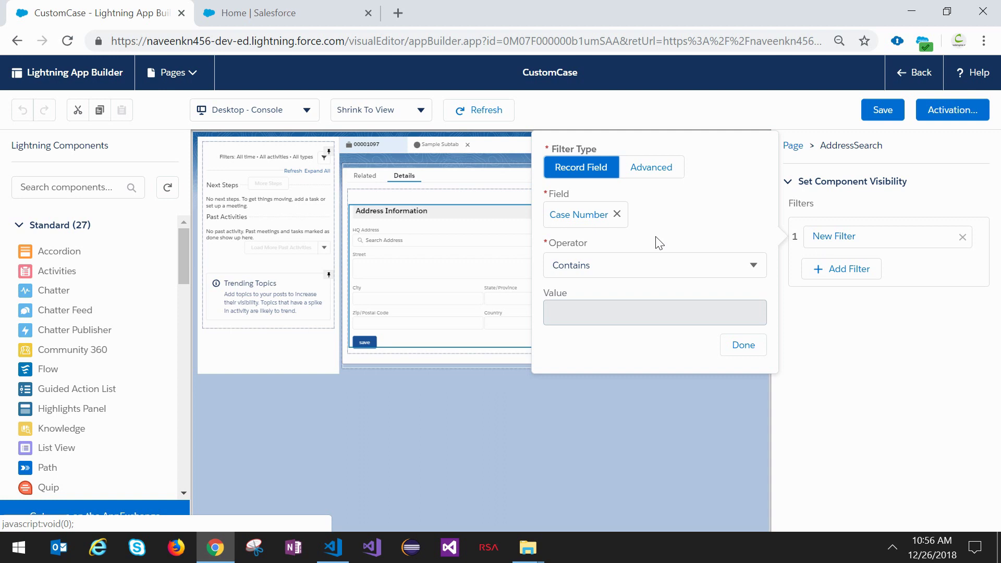
left_click(617, 214)
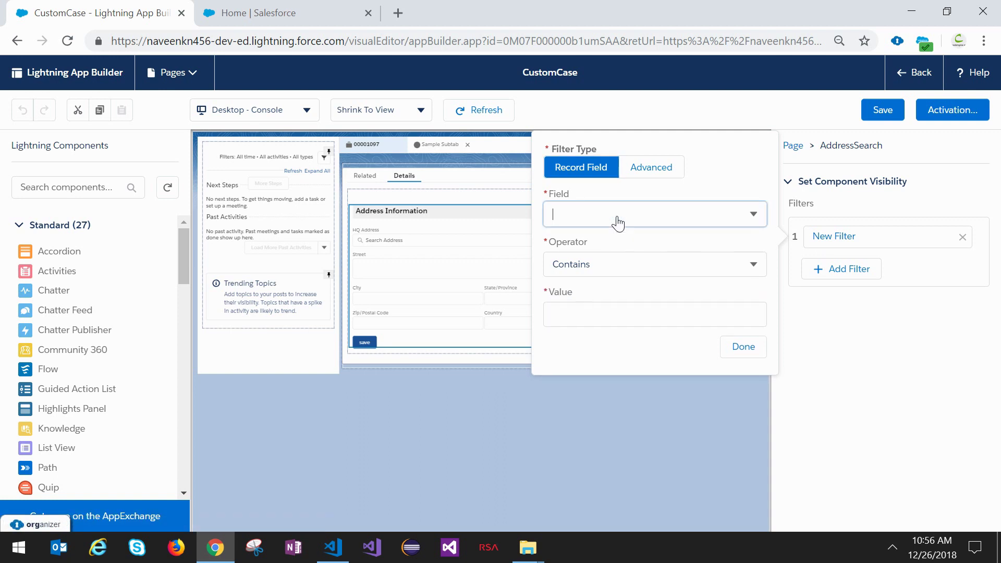
left_click(603, 246)
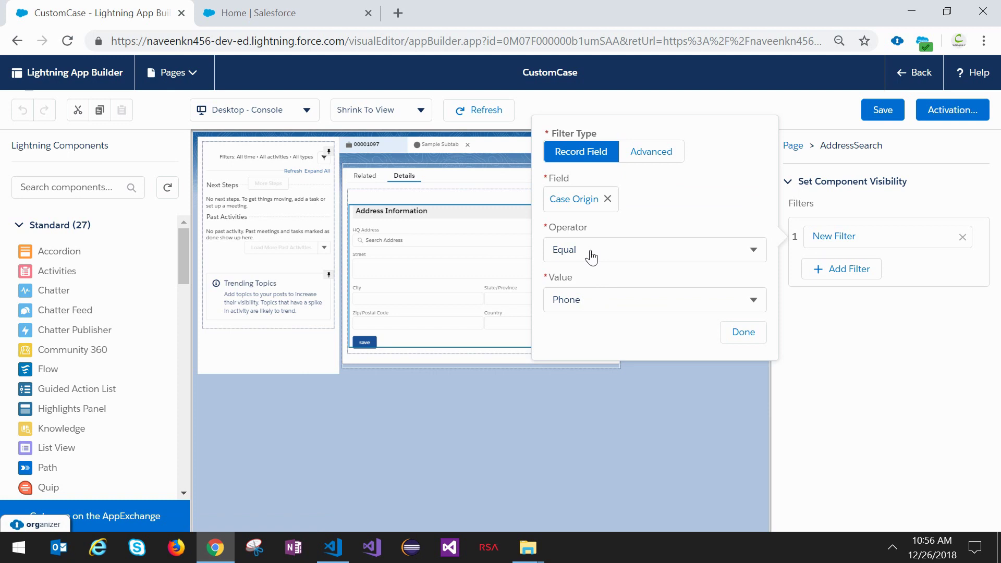
left_click(588, 305)
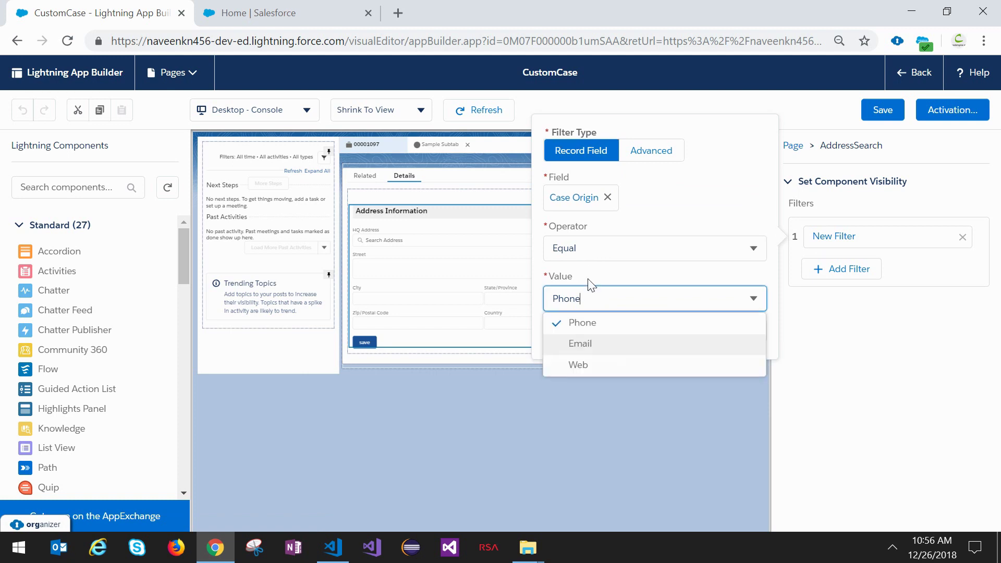
left_click(616, 324)
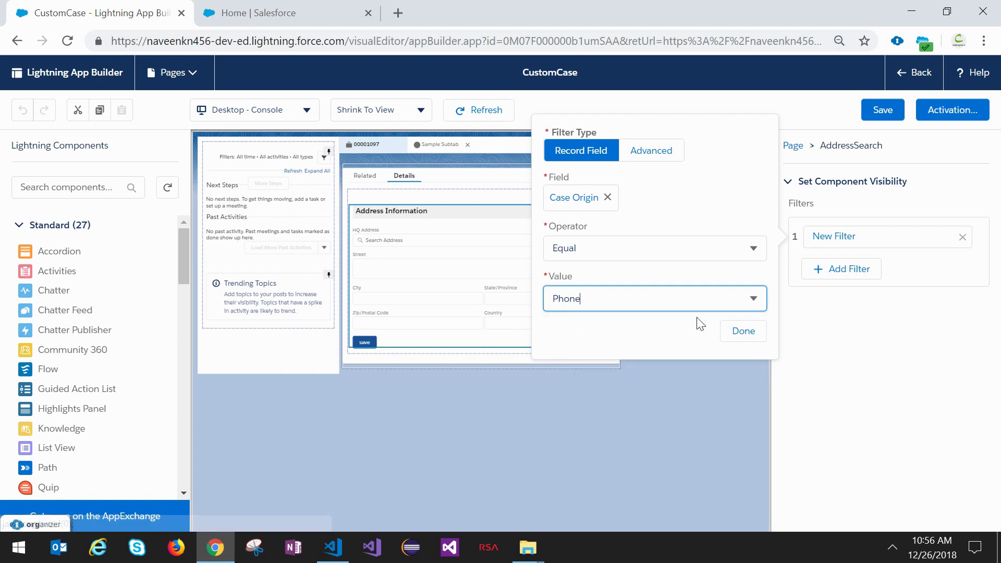
left_click(743, 331)
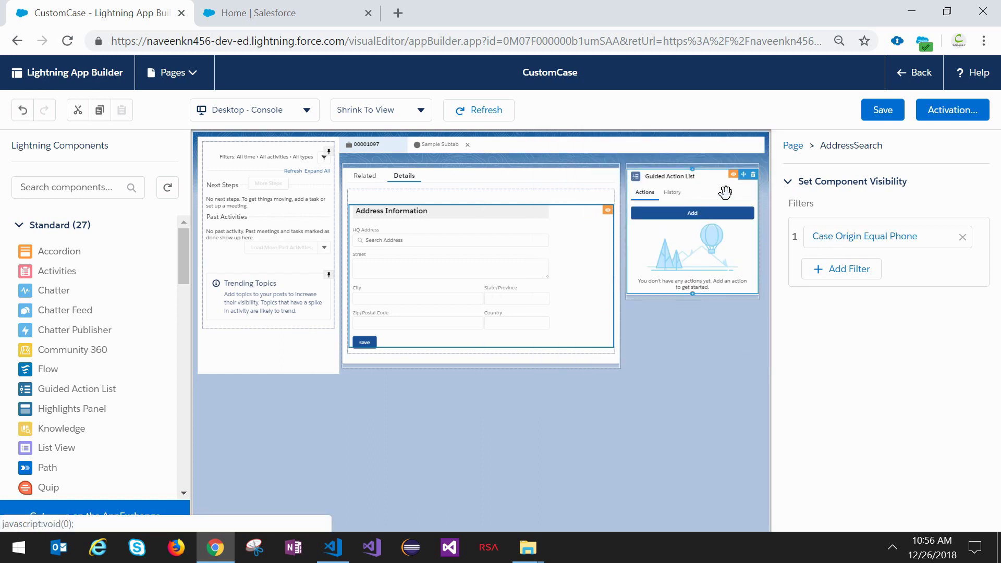
left_click(887, 110)
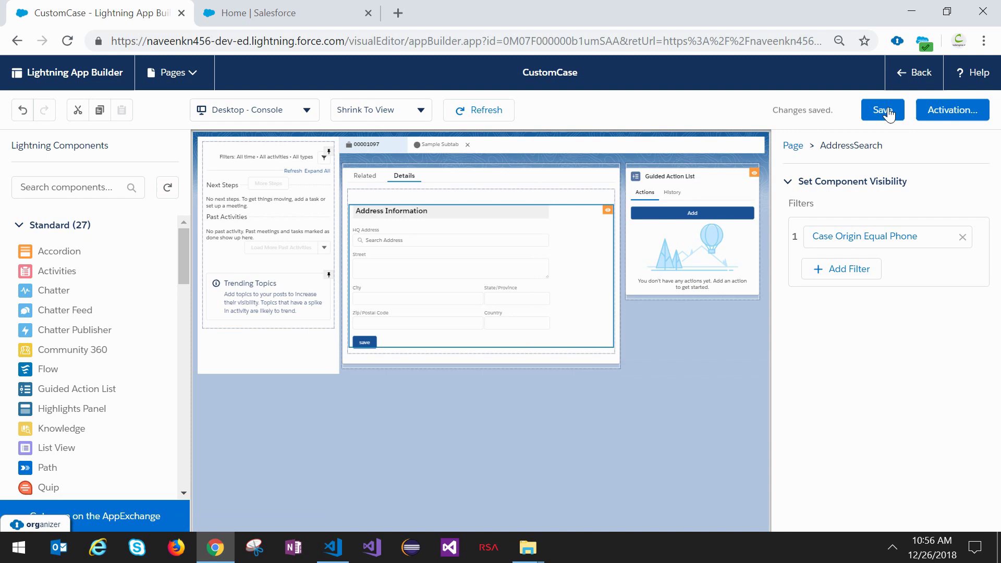
Return to case 00001097 and confirm its Details tab still shows the address form
left_click(904, 79)
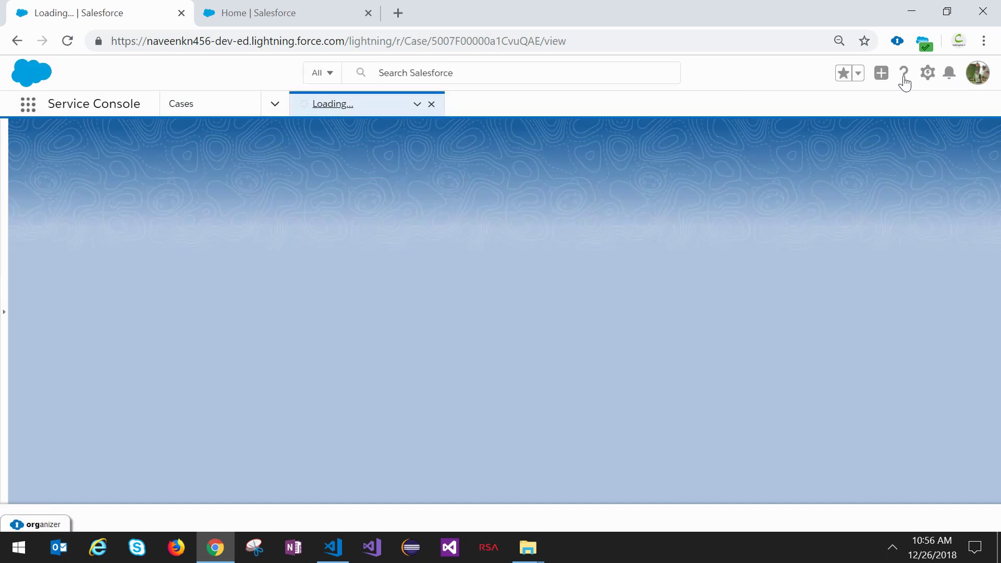
scroll(821, 161, "down", 1)
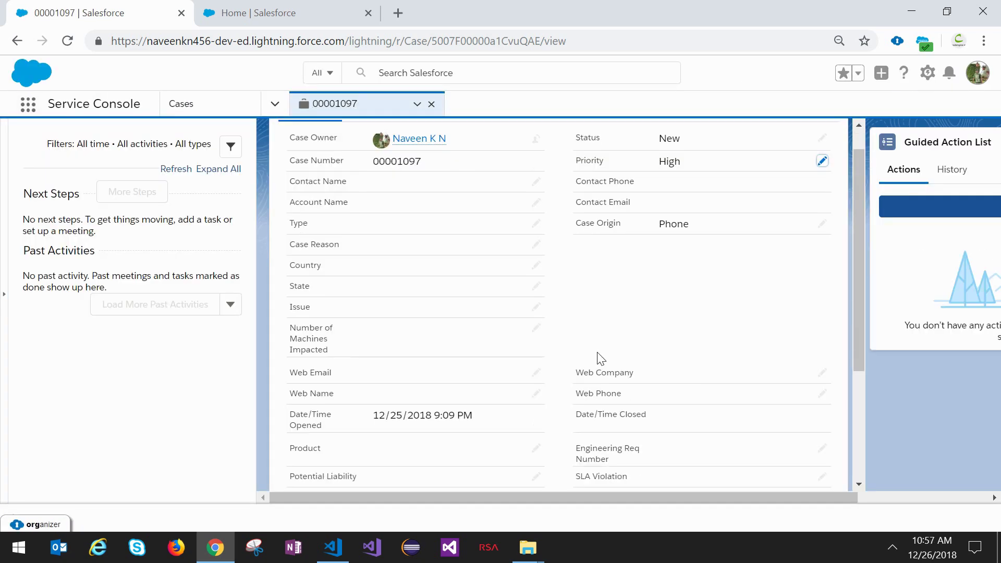
scroll(859, 310, "up", 1)
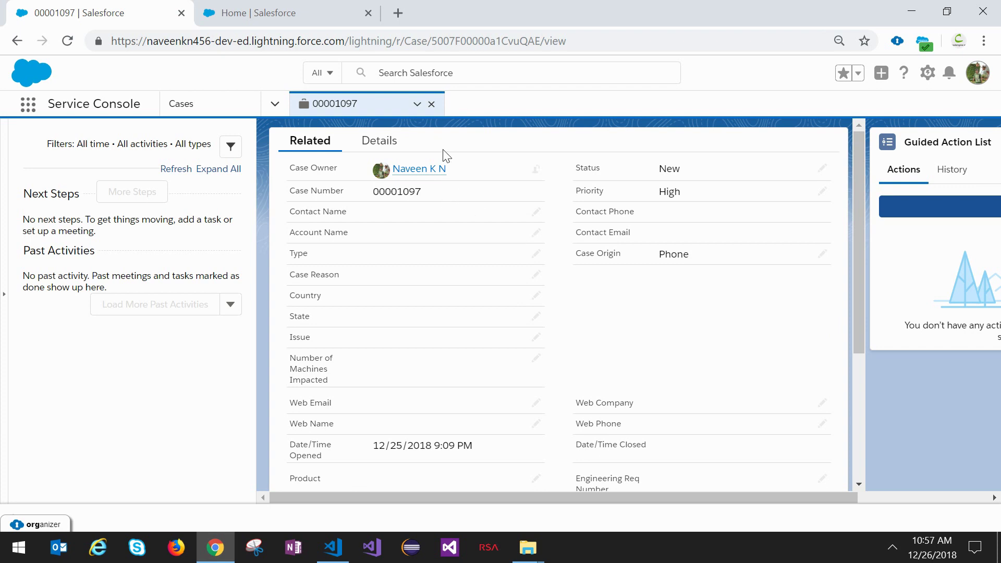
left_click(395, 150)
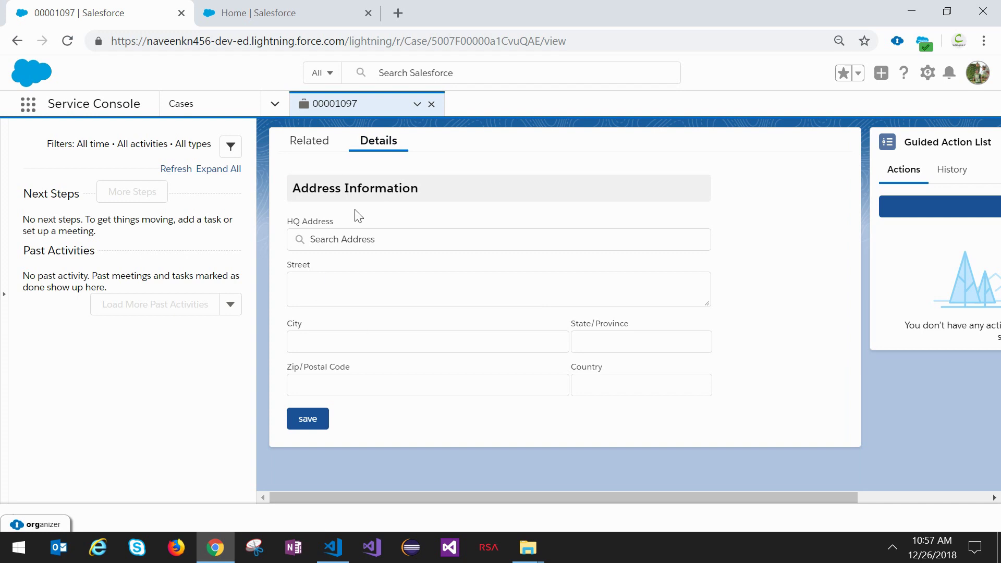
left_click(310, 142)
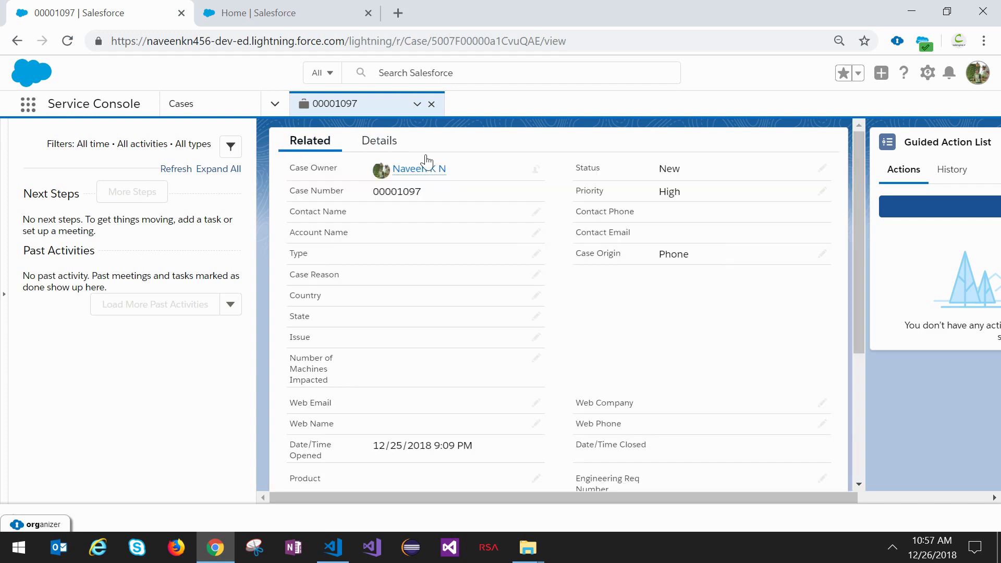
Change the case's Case Origin to Email and save it
left_click(821, 194)
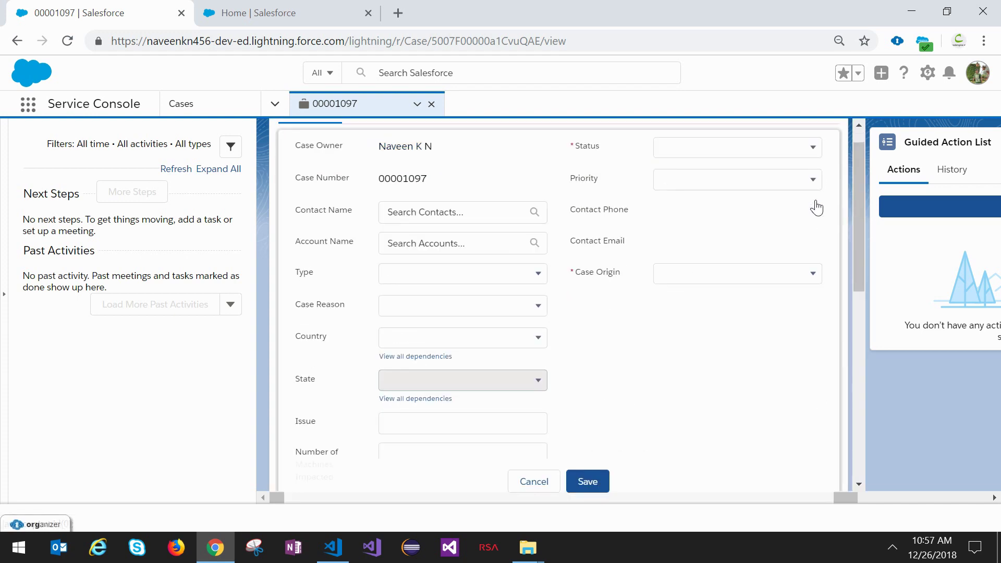
left_click(778, 184)
left_click(787, 282)
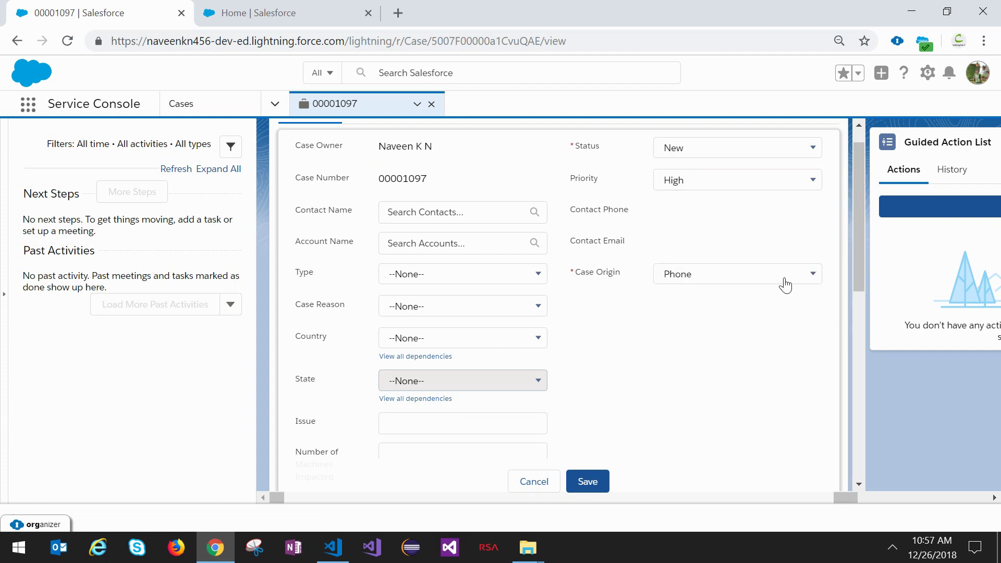
left_click(783, 287)
left_click(688, 349)
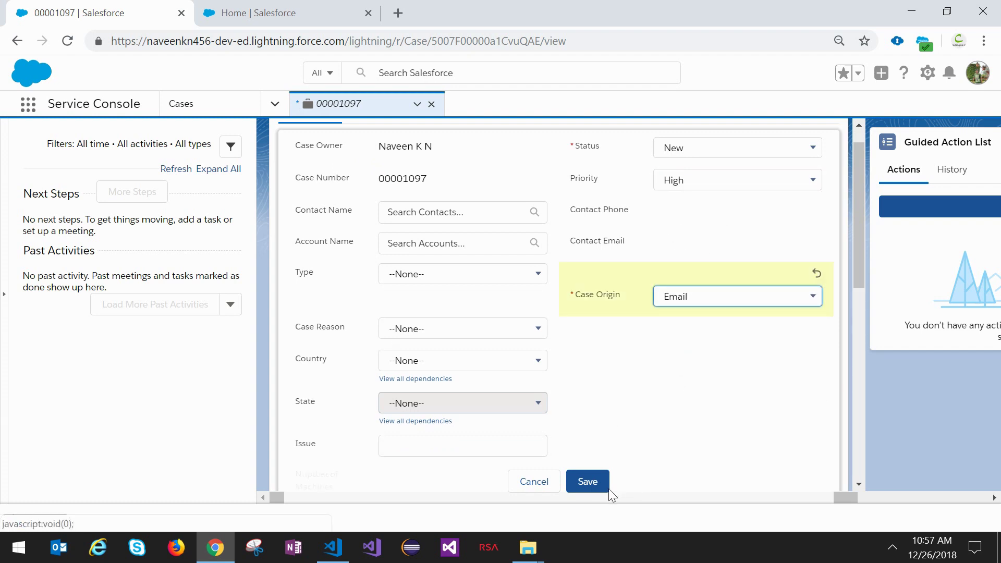
left_click(587, 481)
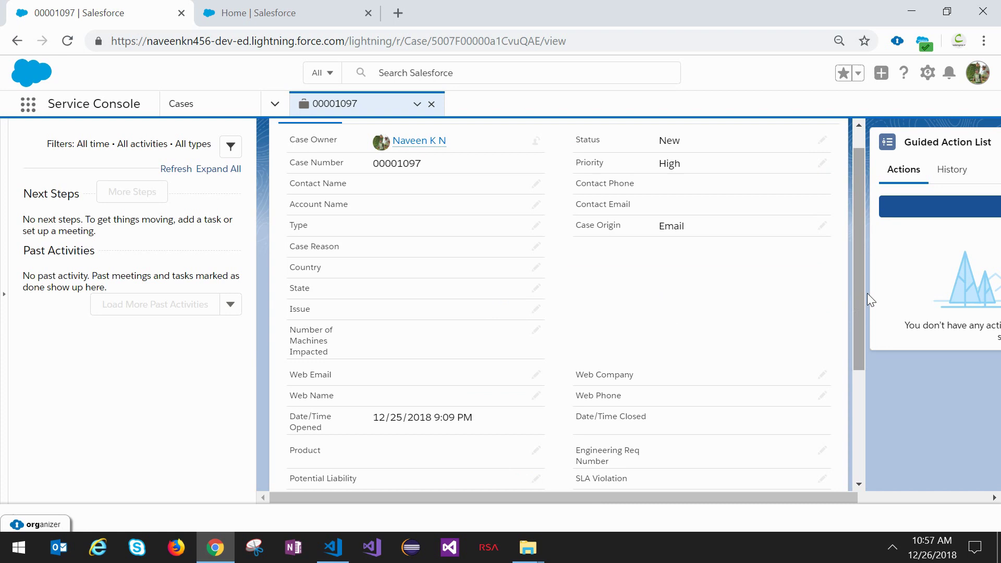
Check the Details tab, now without the address section, and open the Setup gear menu
scroll(856, 295, "up", 1)
left_click(386, 142)
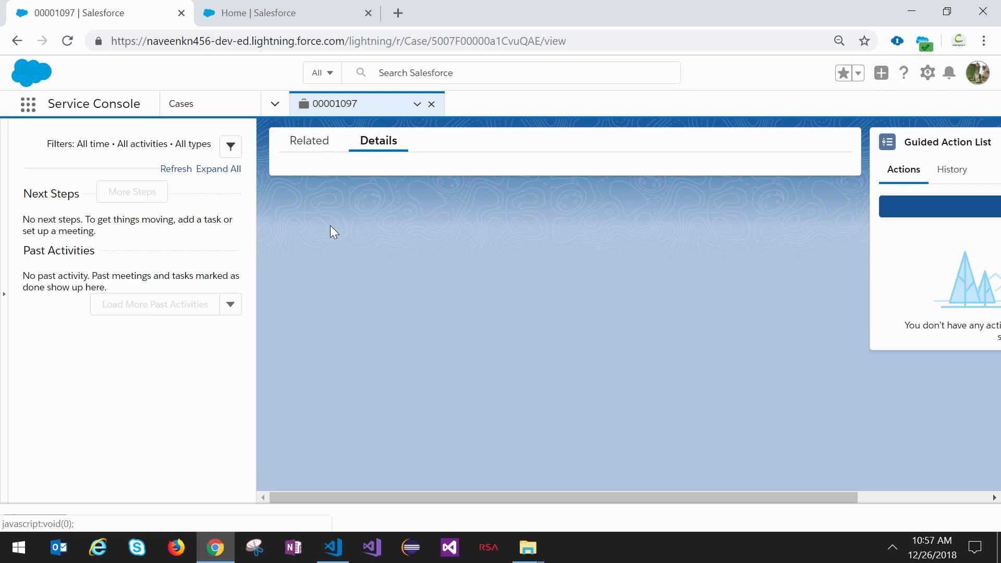
left_click(927, 73)
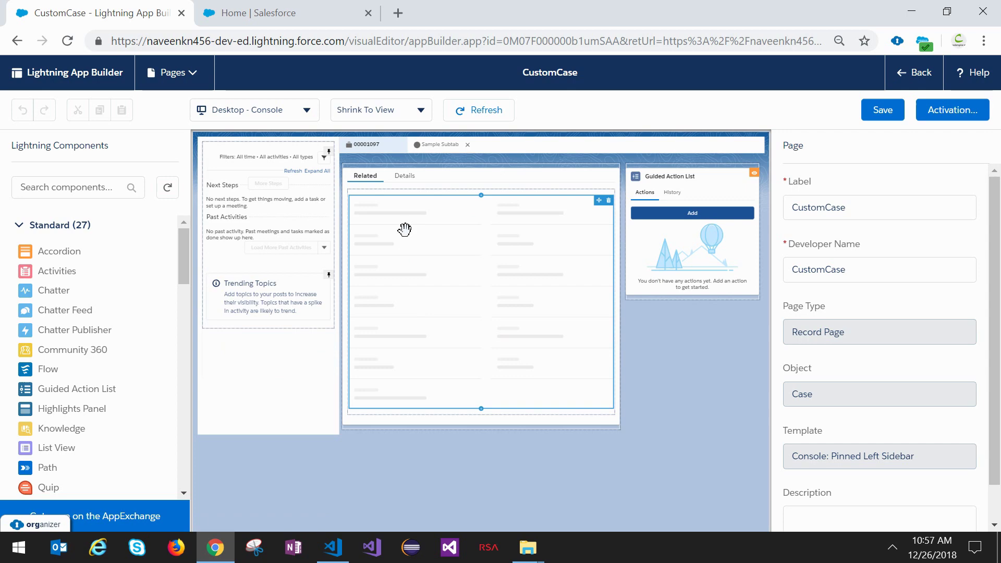
Select AddressSearch and discard the added empty filters, keeping only the Case Origin Equal Phone filter
left_click(403, 176)
left_click(420, 223)
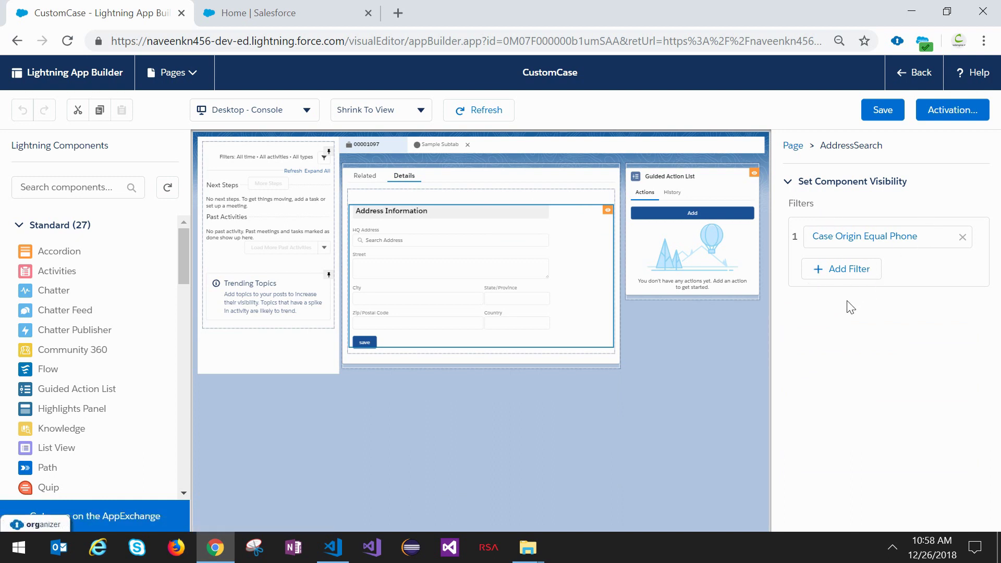
left_click(851, 275)
left_click(857, 326)
left_click(844, 273)
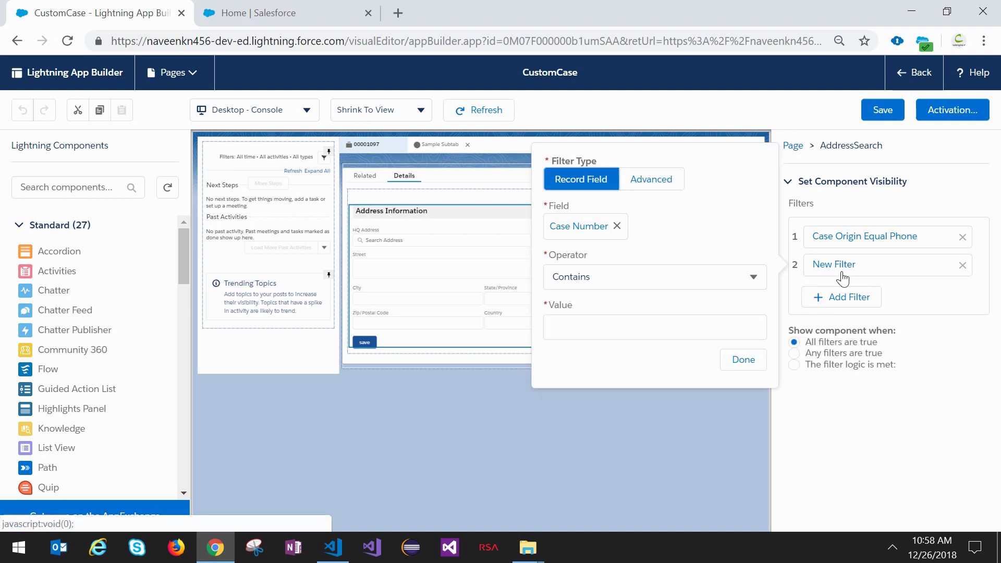
left_click(797, 309)
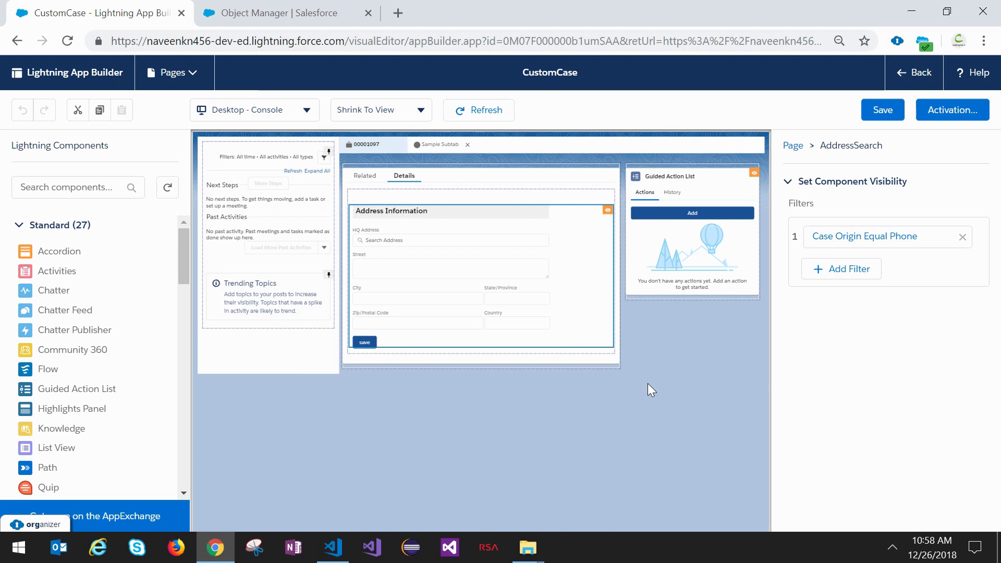
Start a new custom field on the Case object's Fields & Relationships in Object Manager
left_click(296, 18)
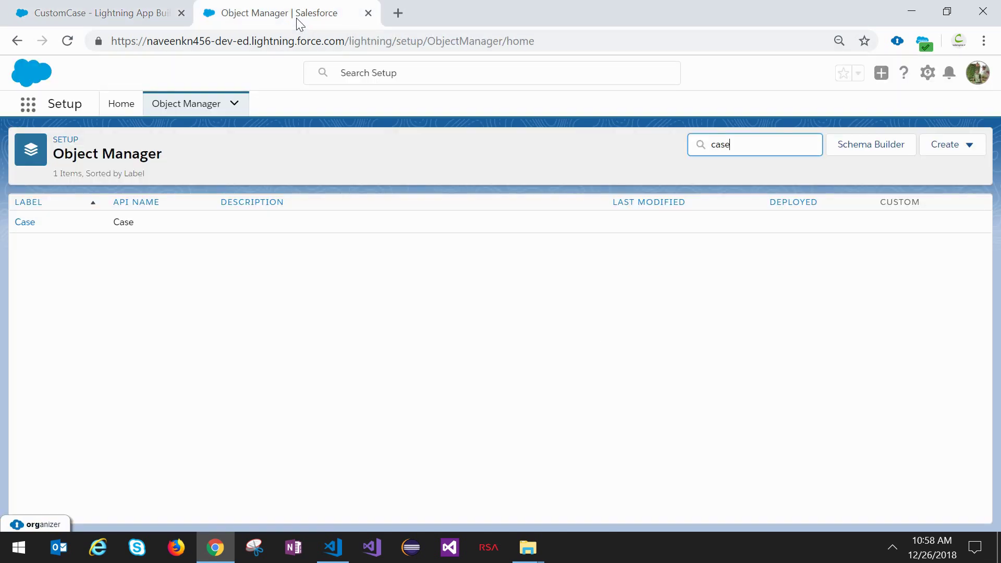
left_click(26, 225)
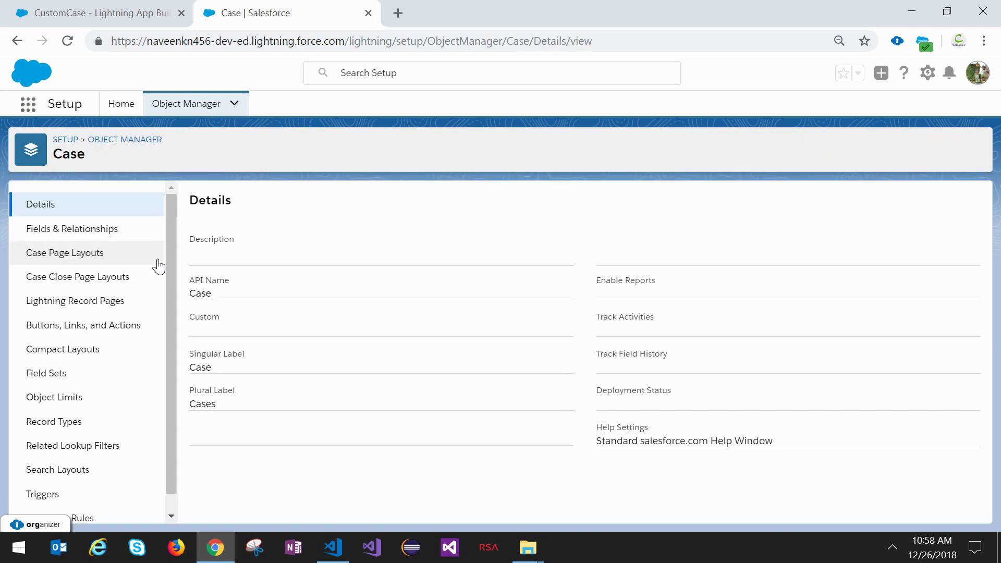
left_click(104, 235)
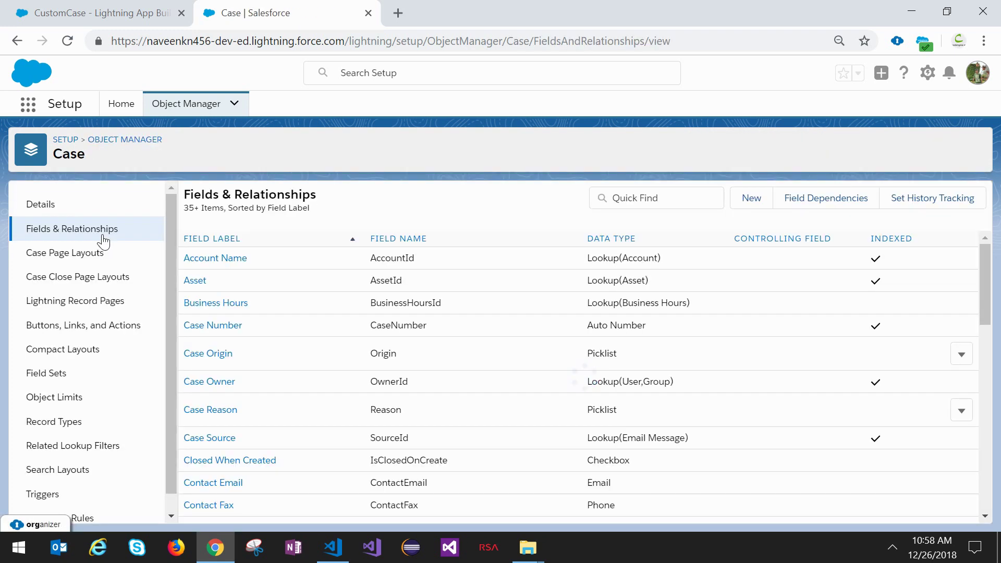
left_click(752, 199)
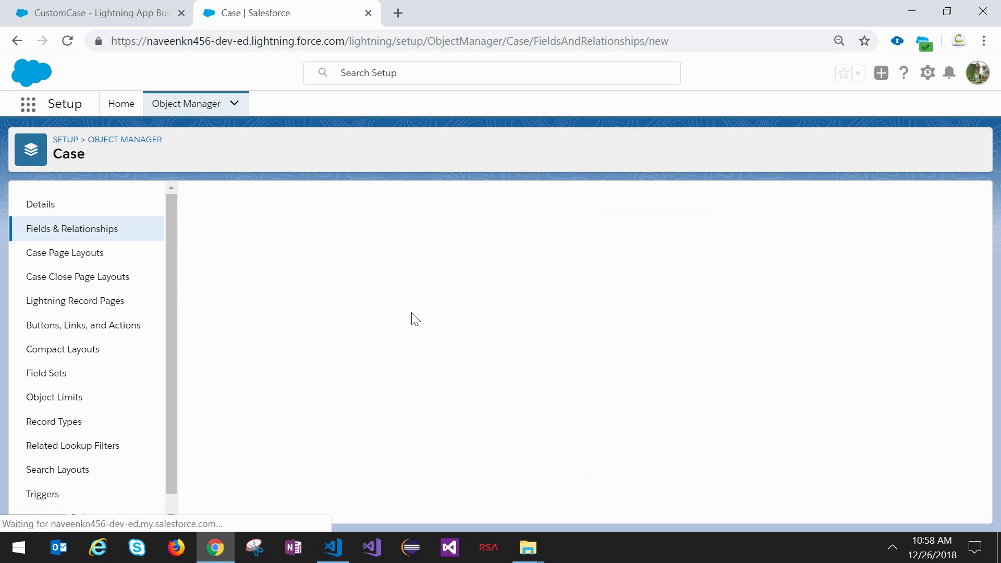
Define a Checkbox formula field labelled Comp Visibility and proceed to formula entry
left_click(221, 407)
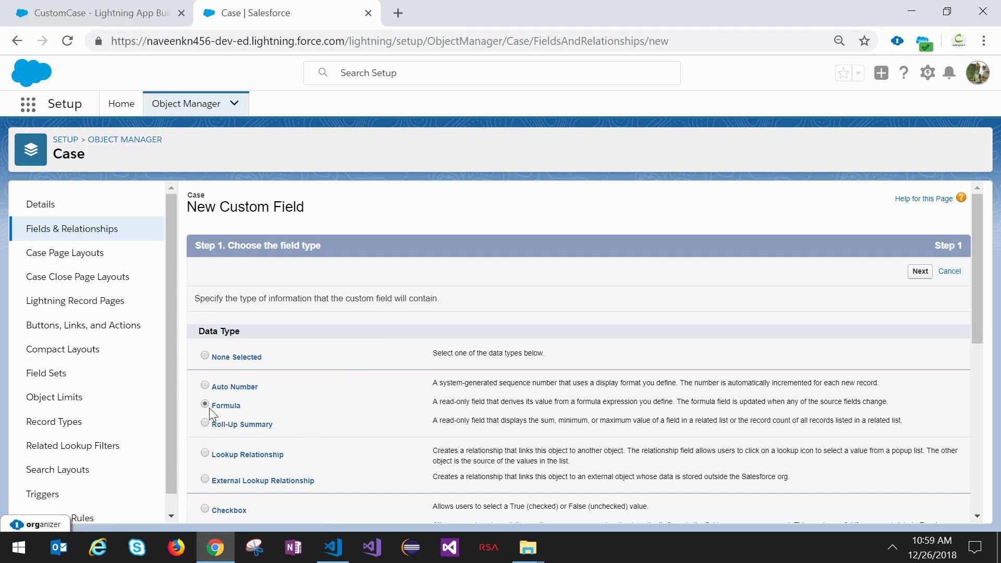
left_click(921, 272)
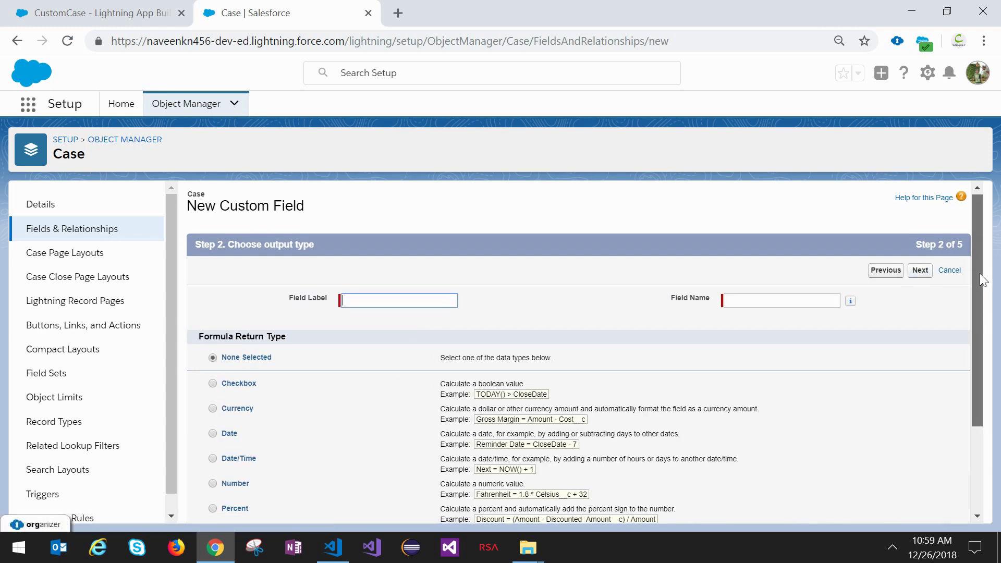
left_click_drag(980, 273, 982, 363)
left_click(982, 362)
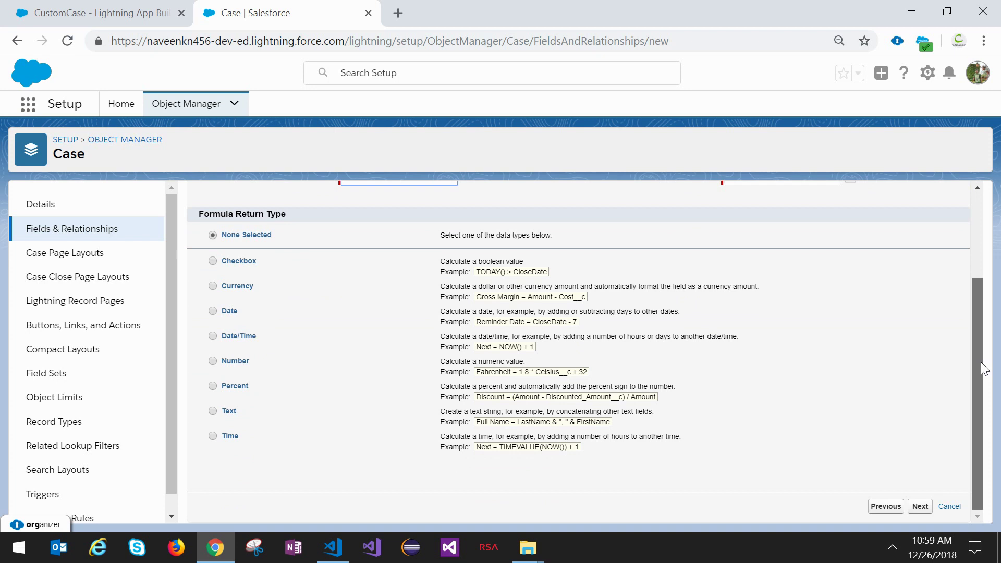
left_click(214, 261)
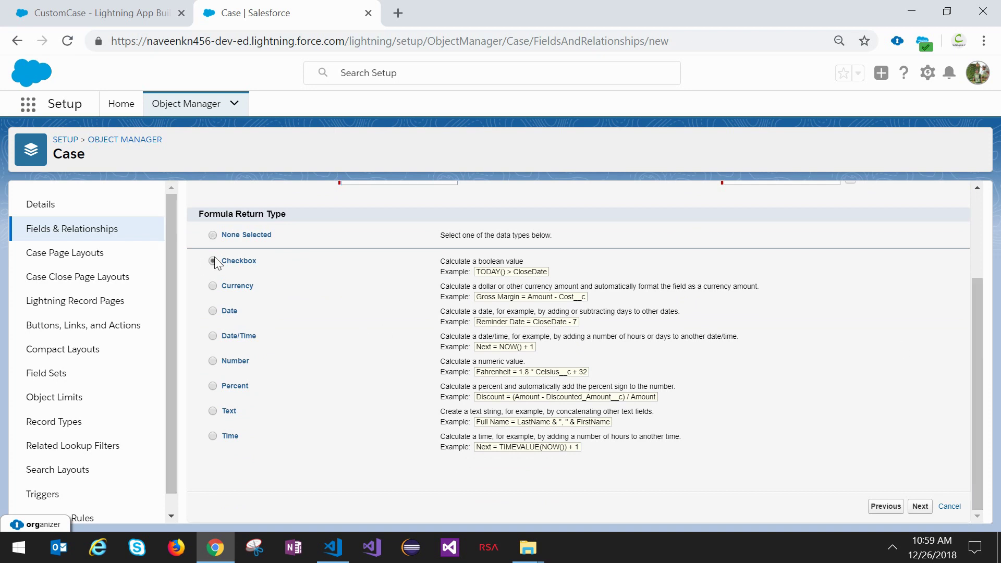
left_click(921, 507)
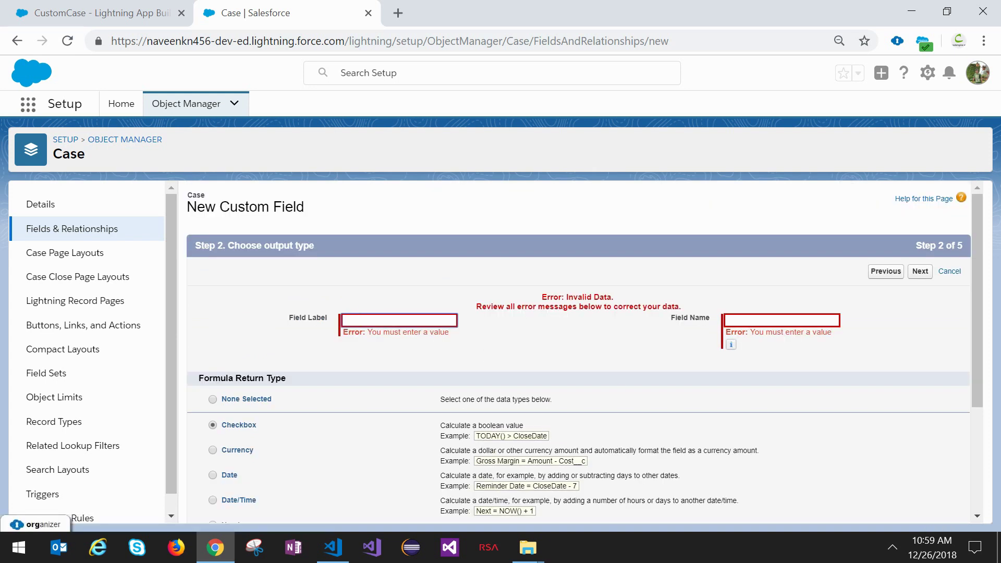
type("Comp Visibility")
key("Tab")
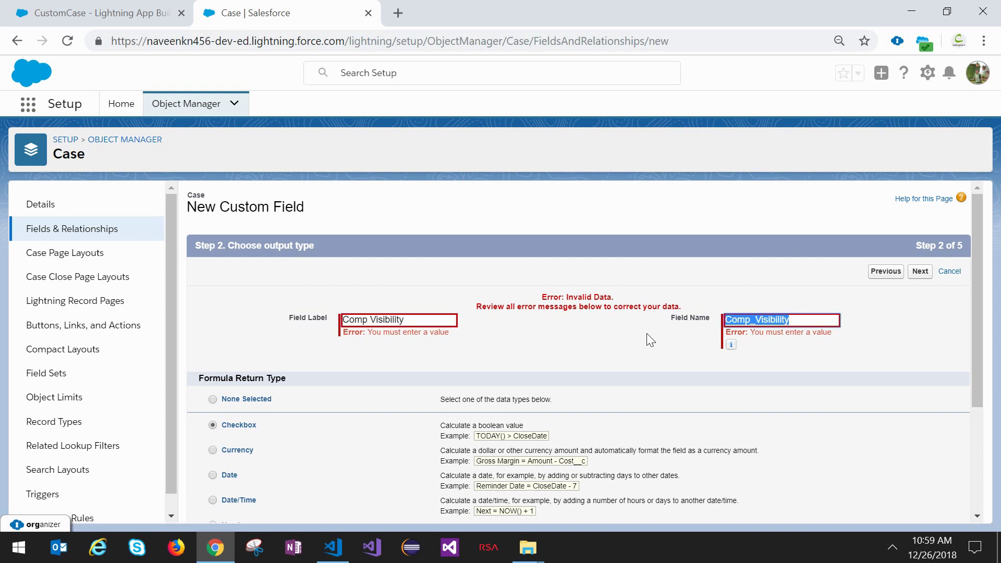
left_click(921, 273)
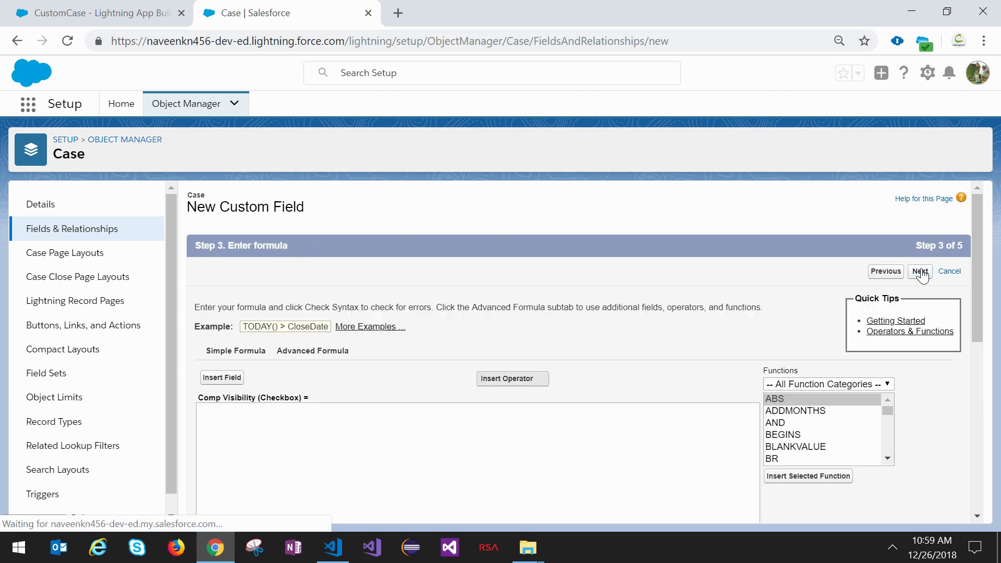
Write OR( ISPICKVAL() ) in the Simple Formula editor
scroll(976, 251, "down", 2)
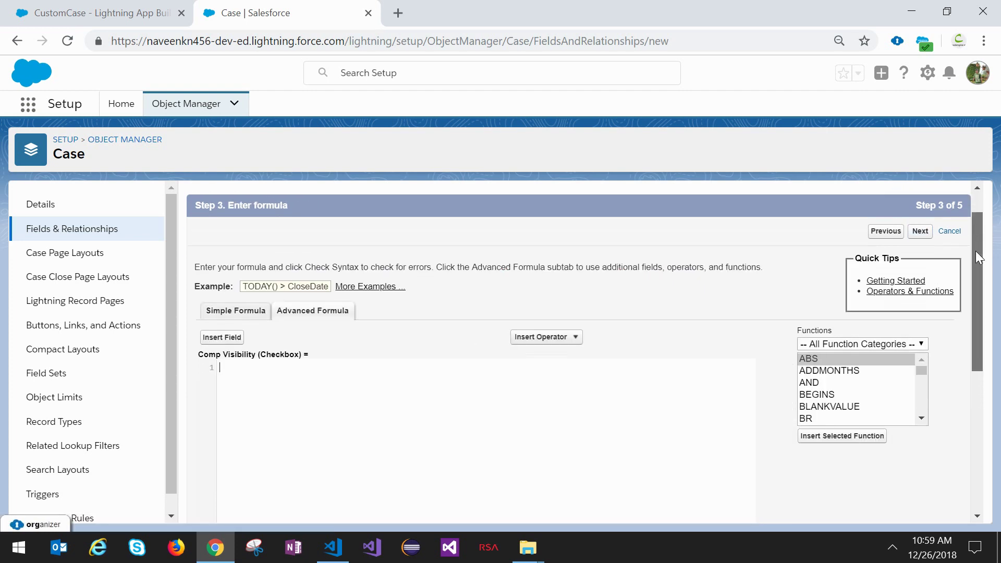
left_click(229, 275)
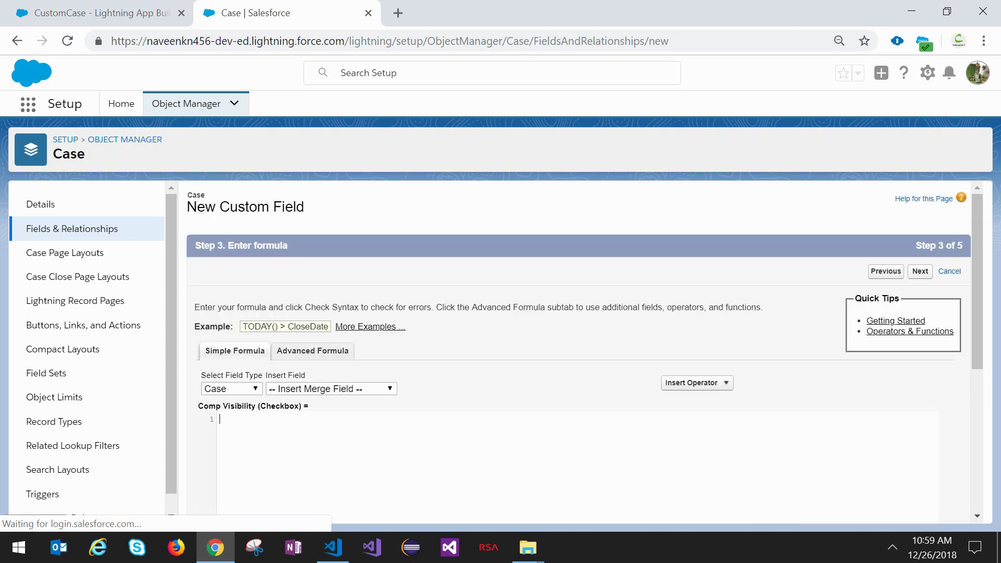
scroll(978, 314, "down", 1)
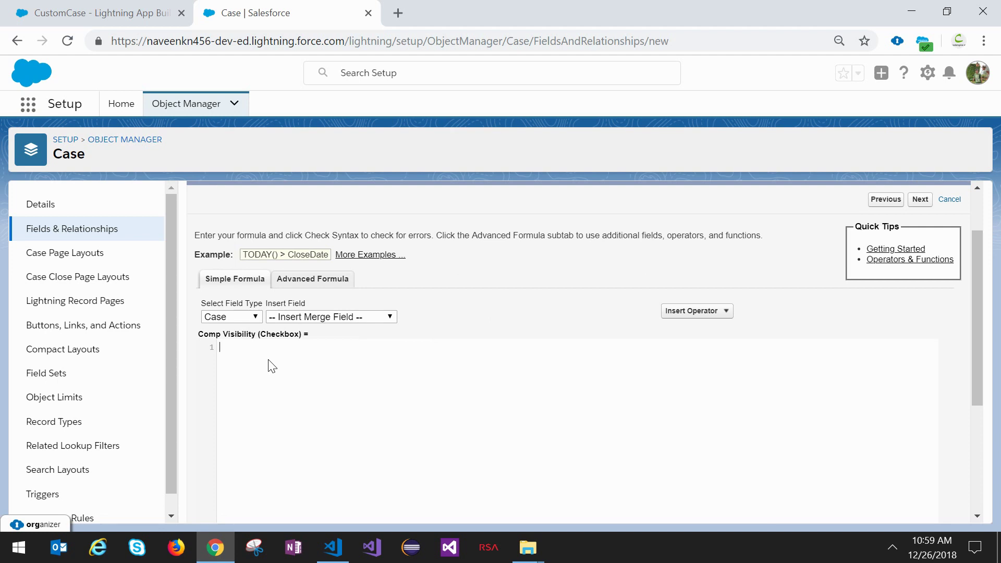
type("IS")
key("BackSpace")
key("BackSpace")
type("OR")
key("Return")
type("ISPIC")
key("Right")
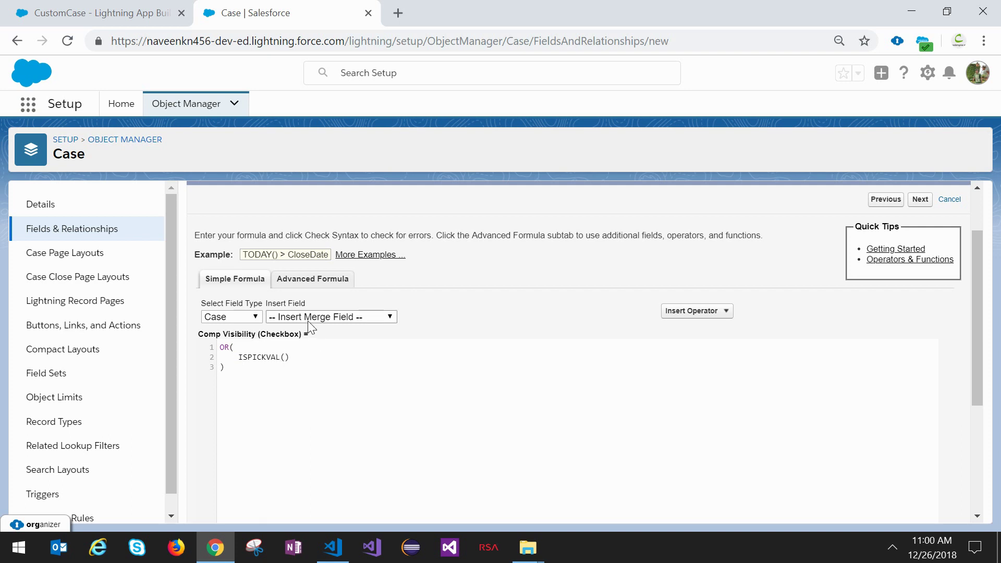
left_click(256, 316)
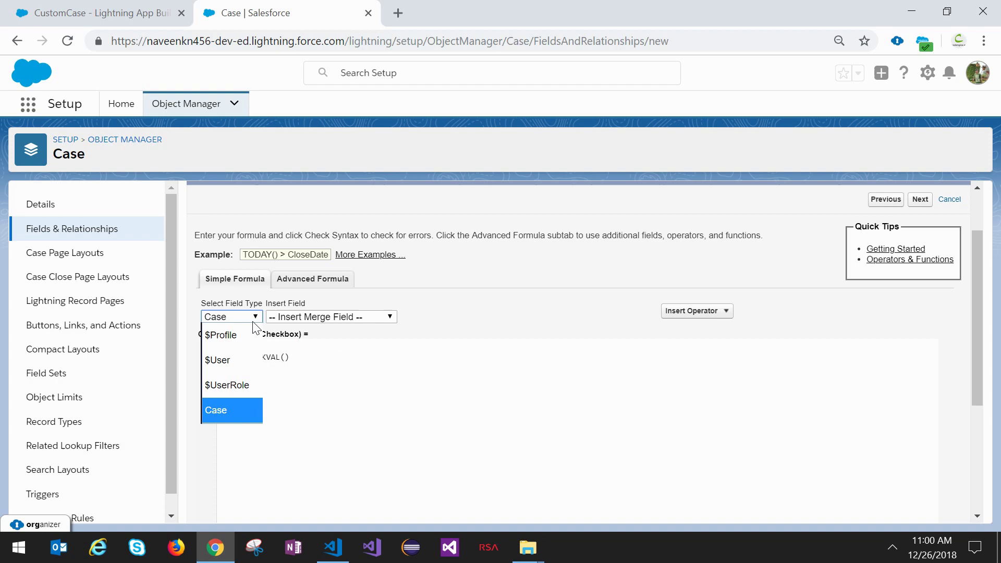
left_click(256, 317)
Open Object Manager in a new browser tab
left_click(125, 8)
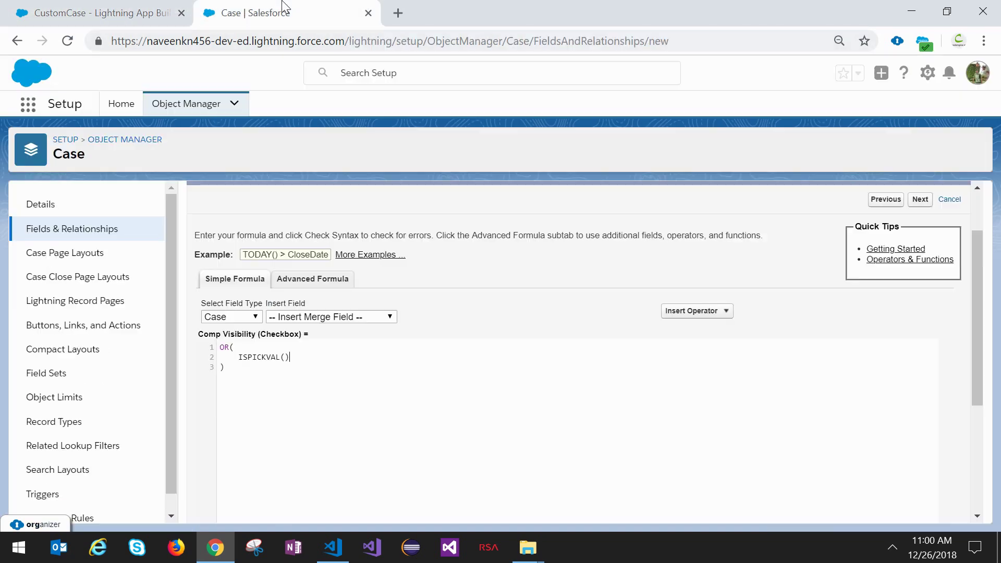
left_click(245, 13)
right_click(180, 106)
left_click(188, 116)
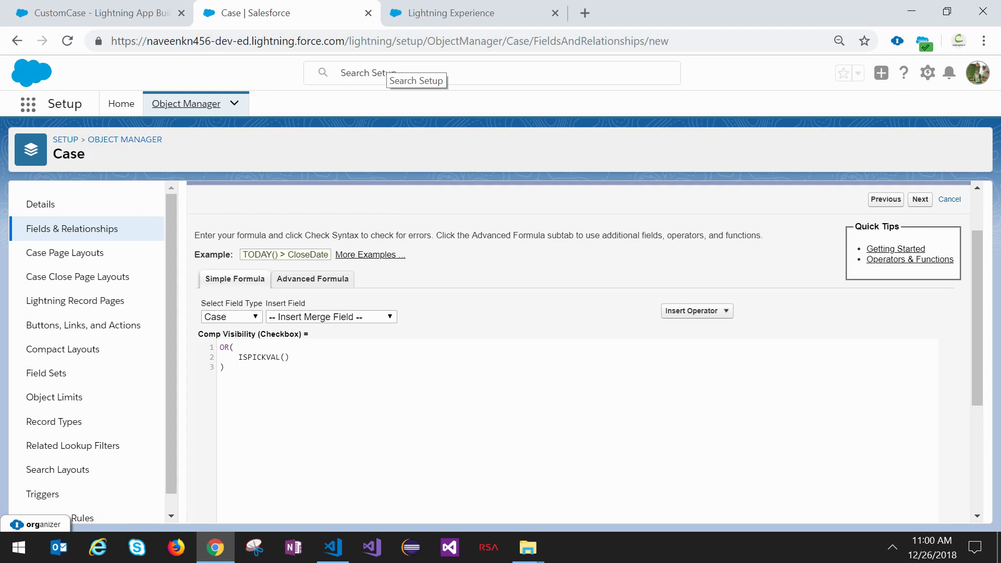
Look up the Case Origin field's API name via Quick Find 'origin' and enter ISPICKVAL(Origin, '')
left_click(509, 8)
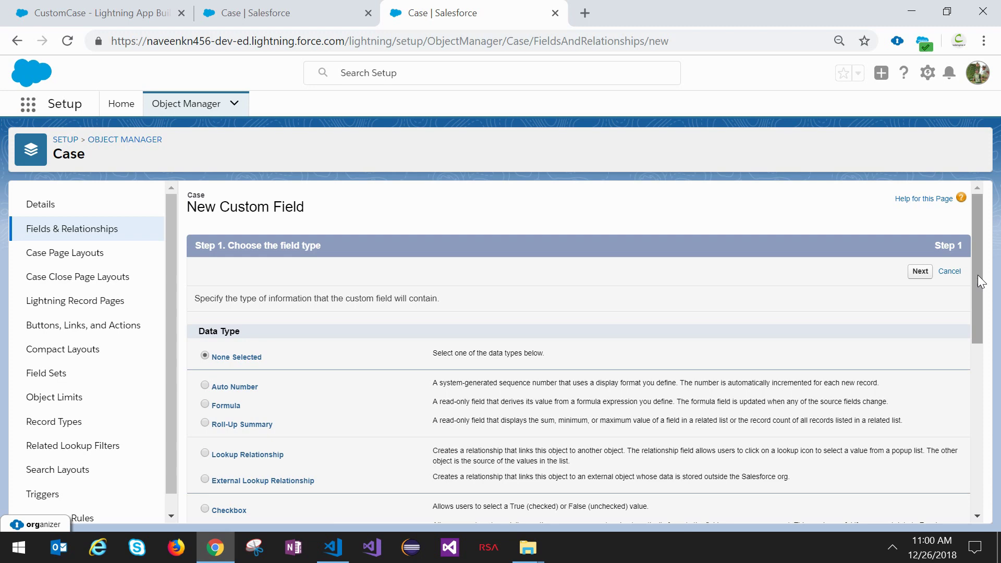
left_click(65, 230)
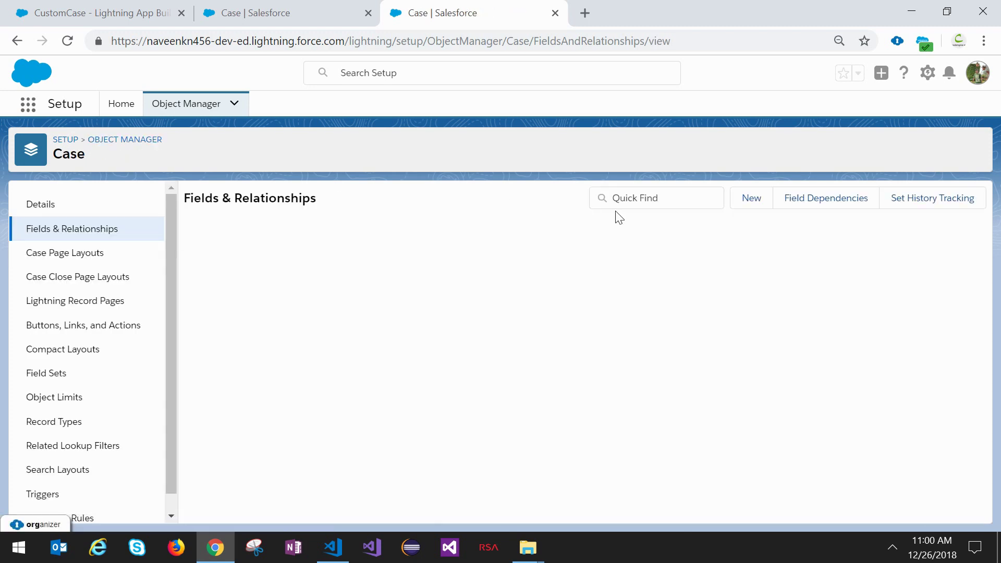
left_click(615, 198)
type("origin")
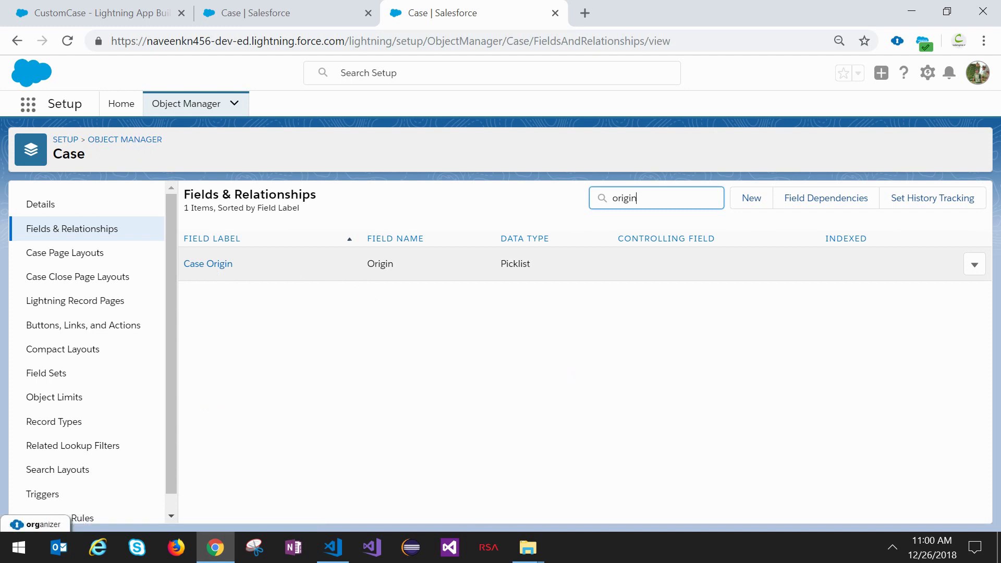
double_click(381, 263)
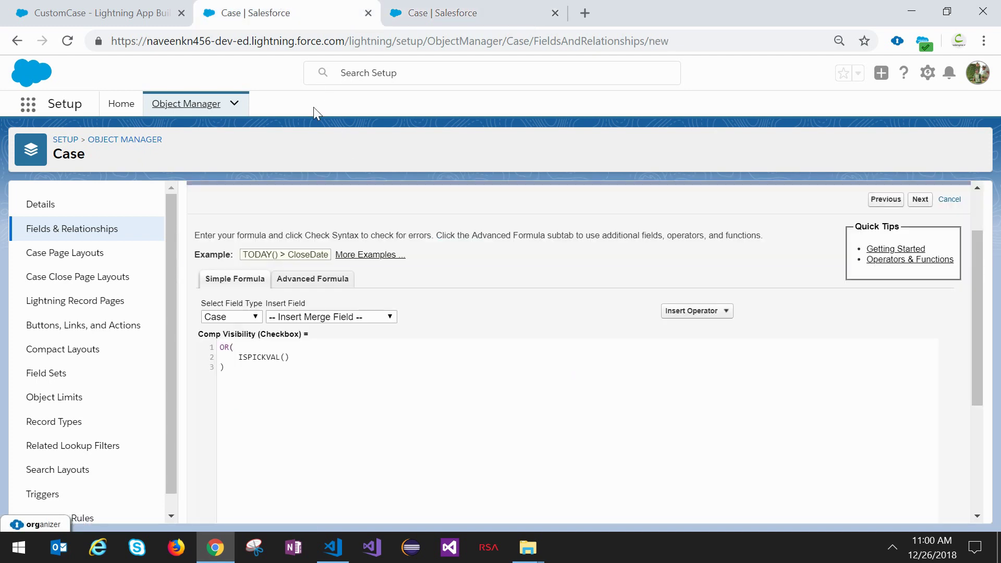
key("ctrl+shift+Tab")
left_click(413, 13)
left_click(217, 264)
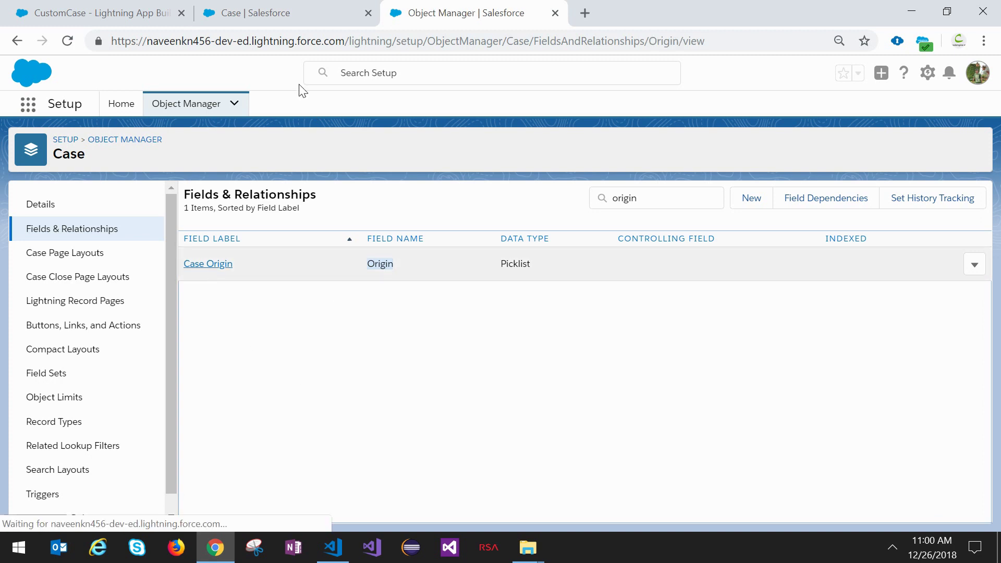
left_click(291, 10)
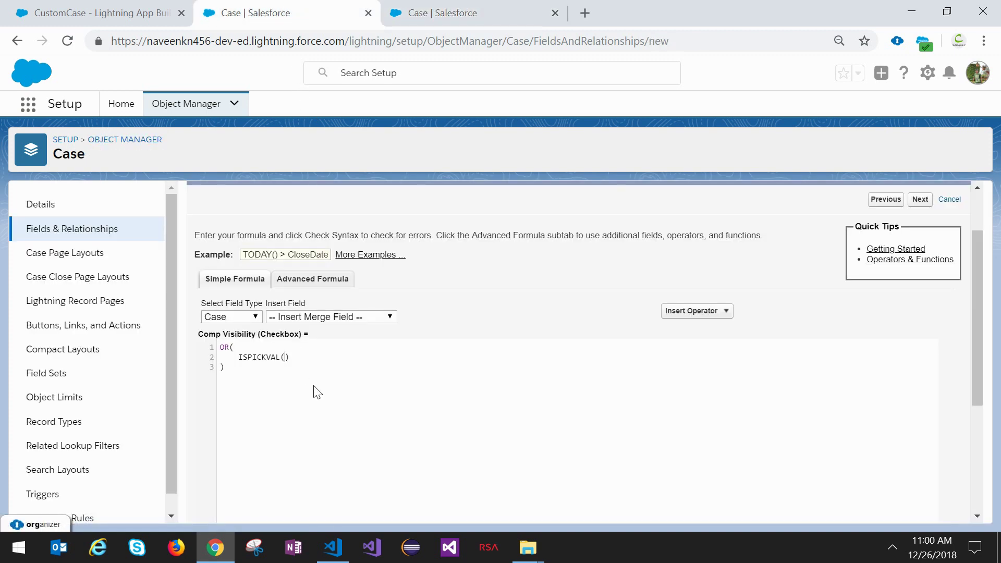
key("BackSpace")
type("Origin, ''")
Copy the Phone picklist value from the Case Origin field page
left_click(489, 7)
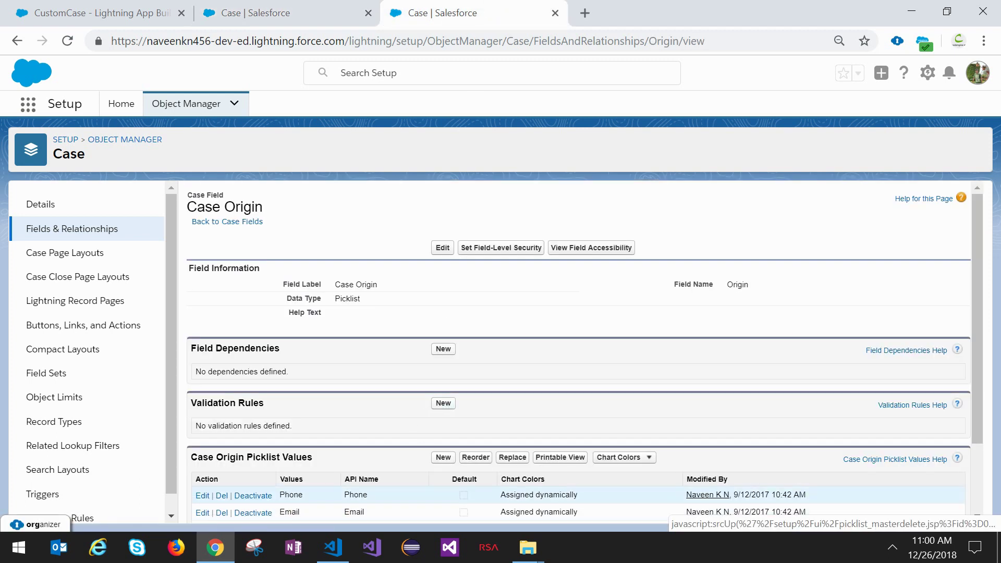
double_click(291, 495)
key("ctrl+c")
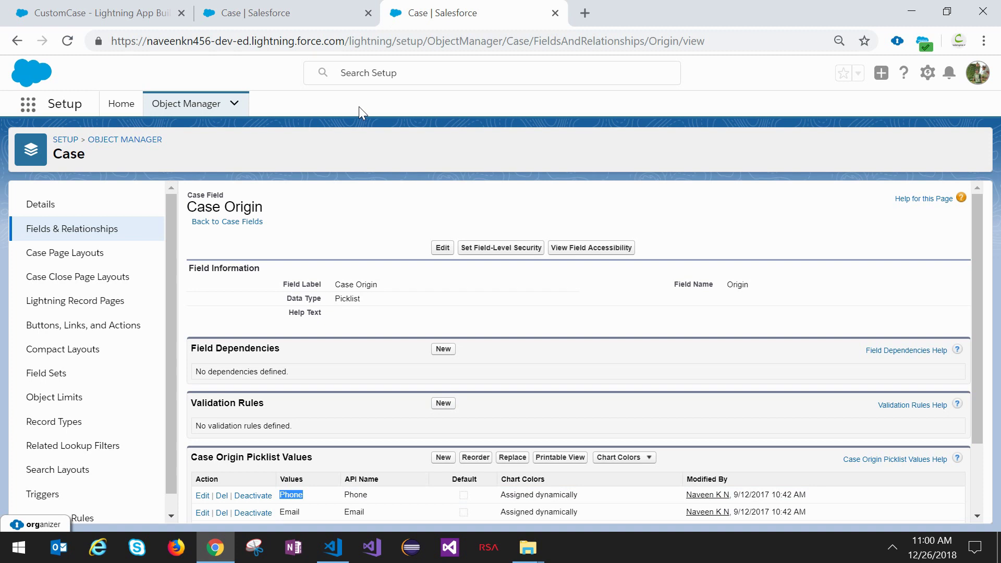
left_click(288, 7)
Complete ISPICKVAL(Origin, 'Phone') and duplicate it as a second condition testing 'Email'
key("ctrl+v")
type("'")
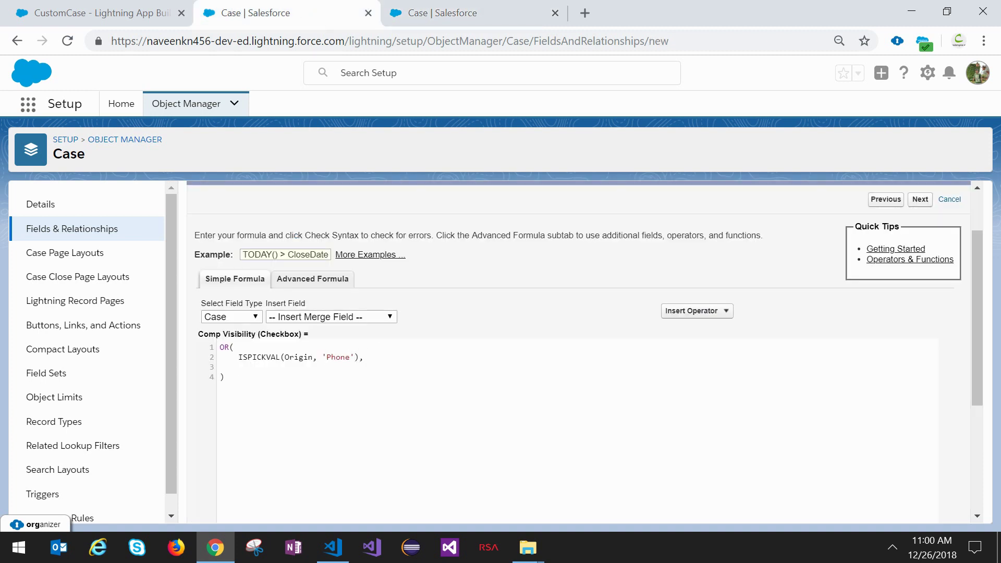
key("shift+Home")
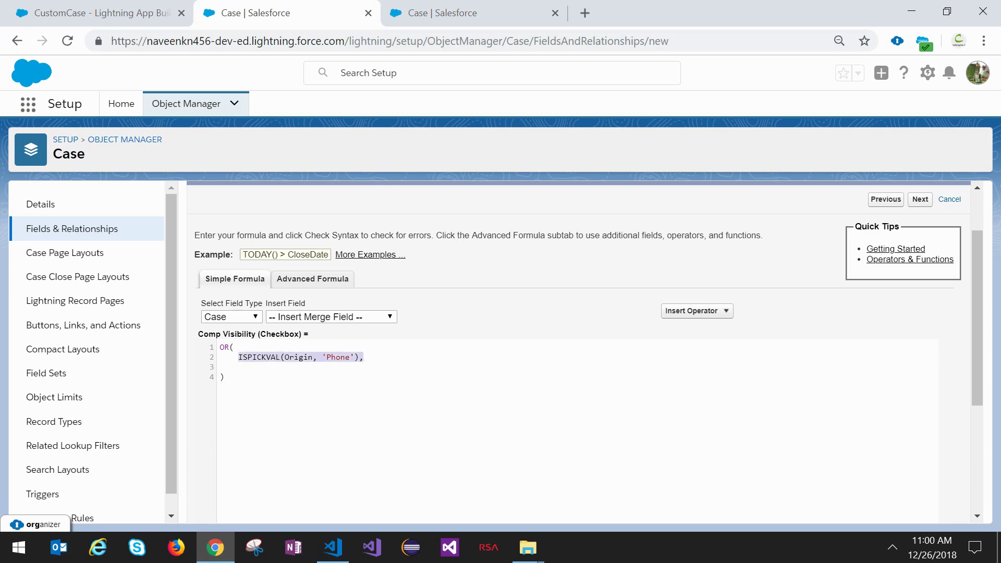
key("ctrl+c")
key("ctrl+End")
key("ctrl+v")
key("ctrl+z")
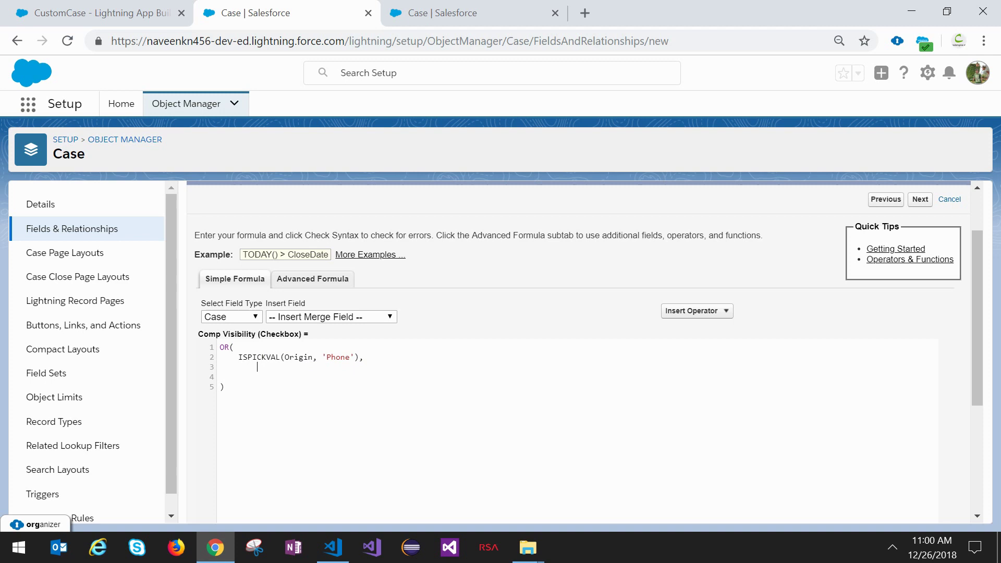
key("ctrl+v")
double_click(338, 368)
type("Emai")
Remove the Case Origin Equal Phone filter from the Address component and save the CustomCase page
left_click(104, 13)
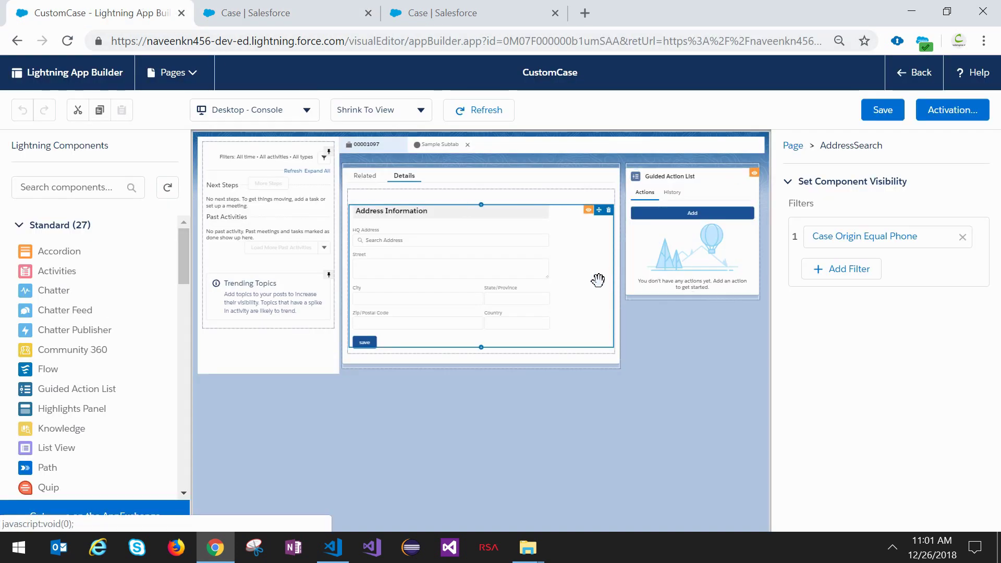
left_click(963, 237)
left_click(886, 110)
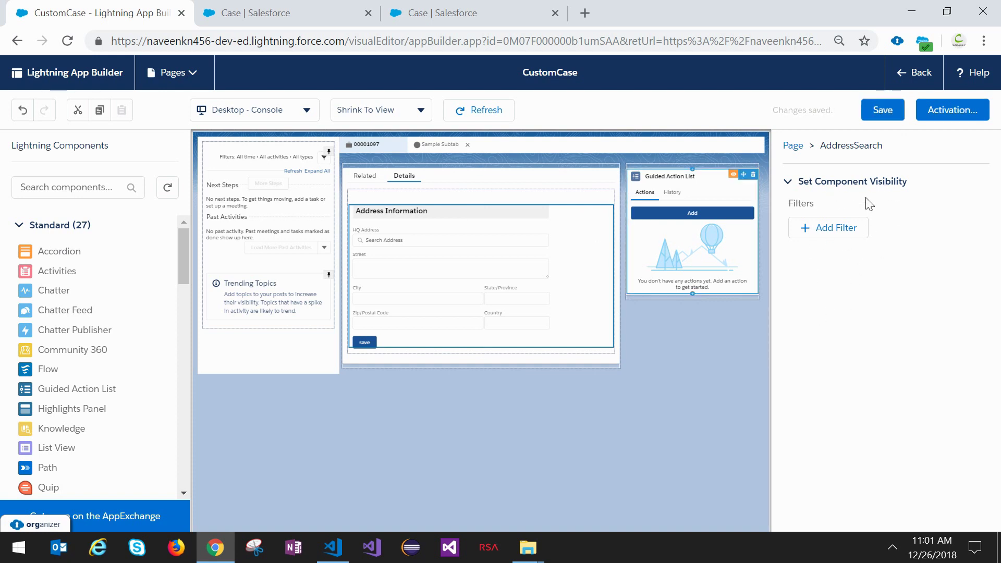
left_click(915, 74)
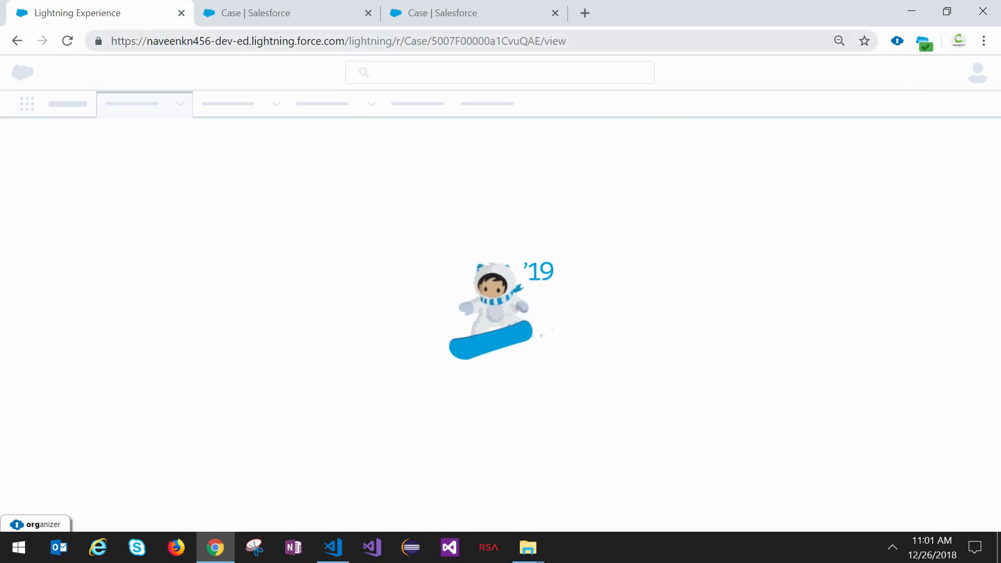
left_click(312, 11)
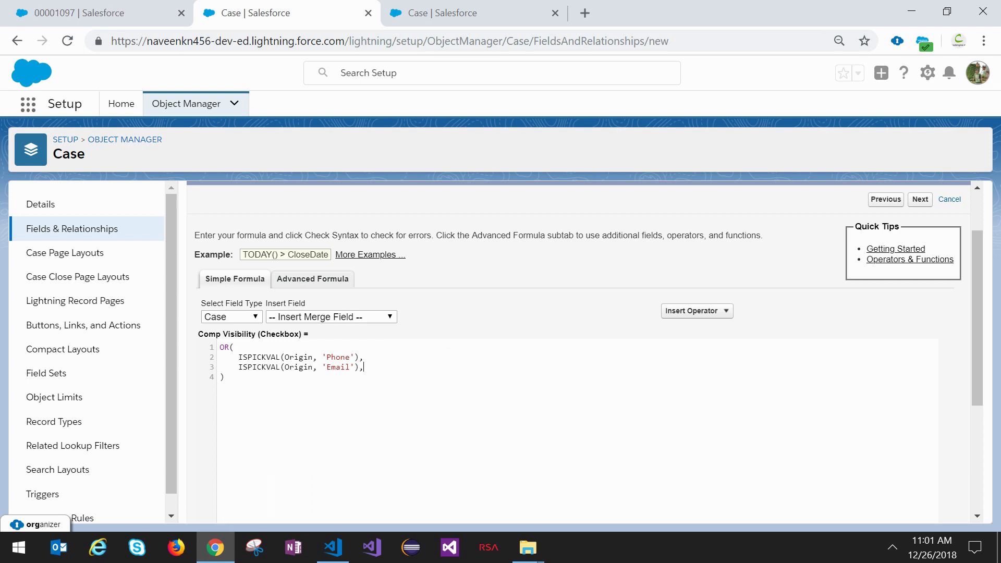
Run a syntax check on the Comp Visibility formula to find the error
double_click(338, 357)
key("ctrl+a")
left_click(282, 391)
left_click_drag(976, 327, 981, 447)
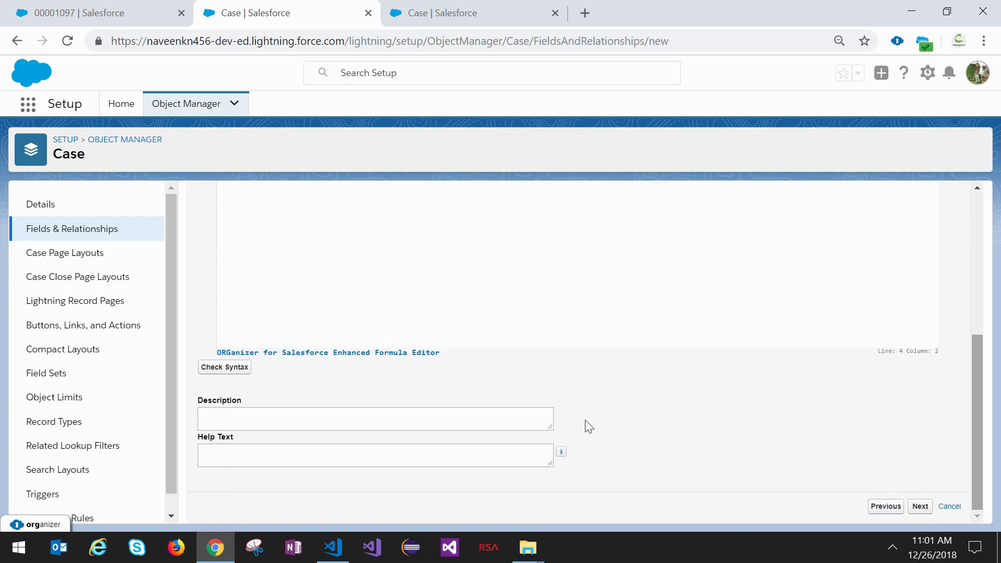
left_click(230, 368)
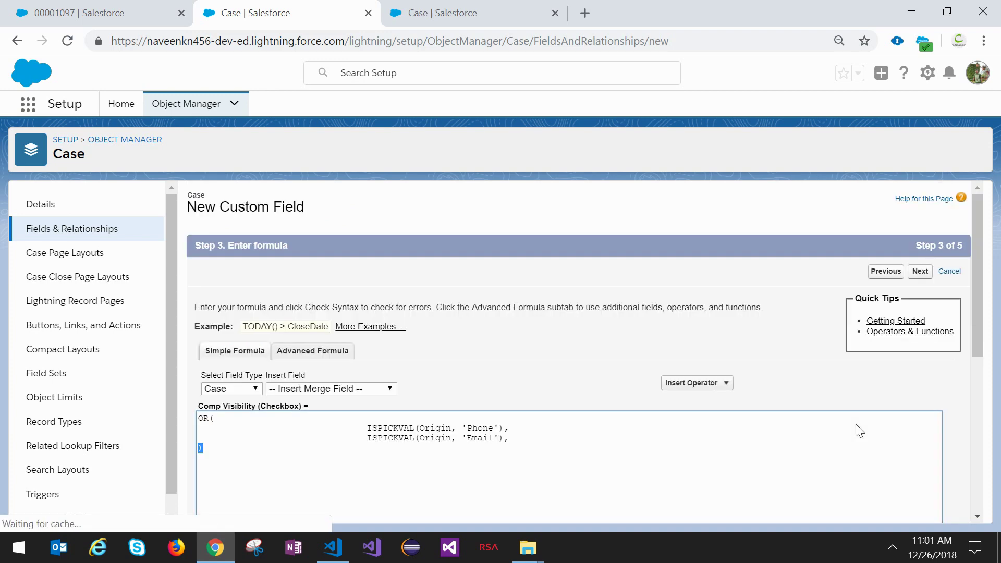
Delete the trailing comma after the Email condition and confirm the formula now passes the syntax check
left_click_drag(976, 303, 967, 376)
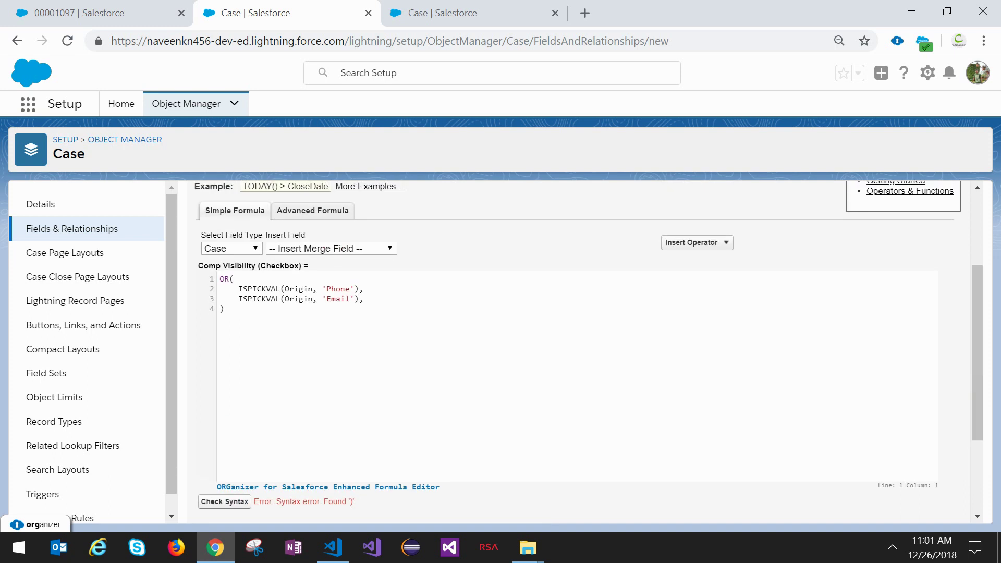
key("Down")
key("Down")
key("End")
key("BackSpace")
left_click(225, 502)
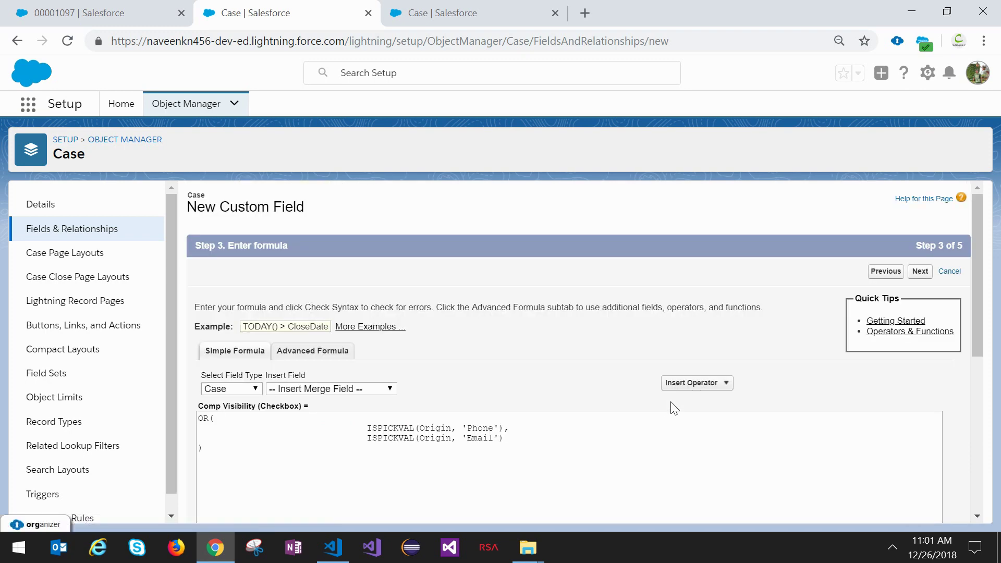
left_click_drag(977, 286, 969, 452)
left_click(921, 507)
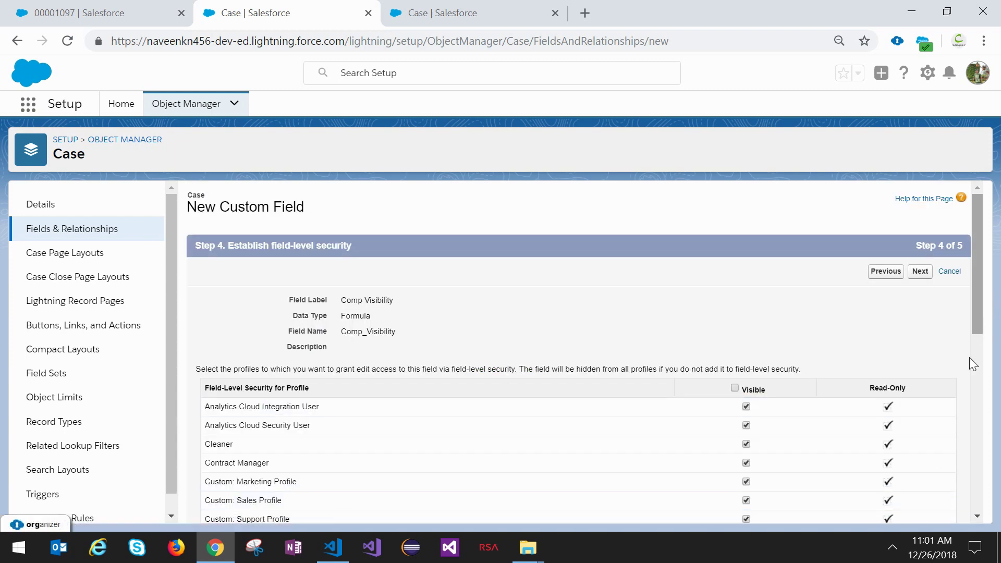
Accept default field-level security, add Comp Visibility to no page layouts, and save the field
scroll(949, 457, "down", 7)
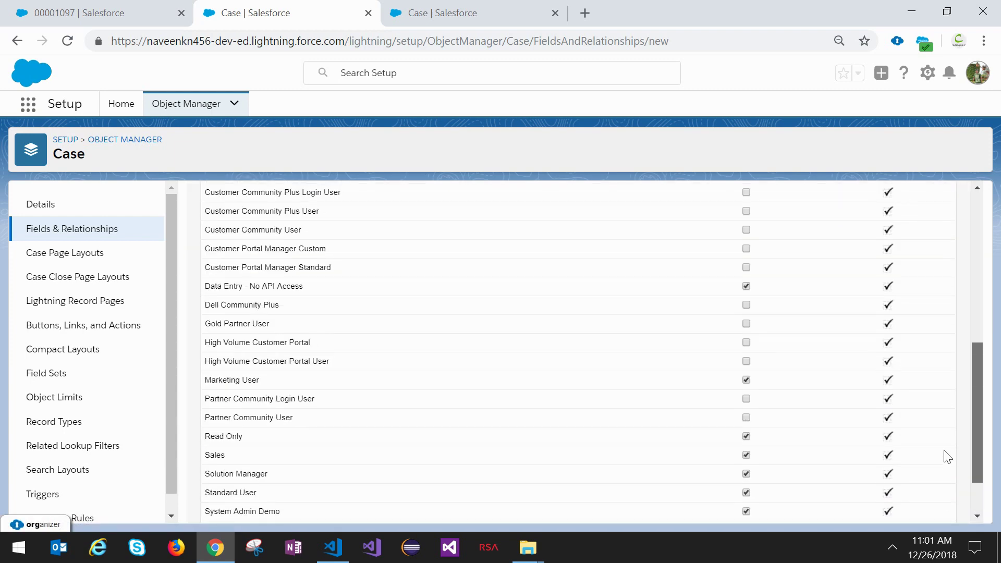
scroll(948, 459, "down", 2)
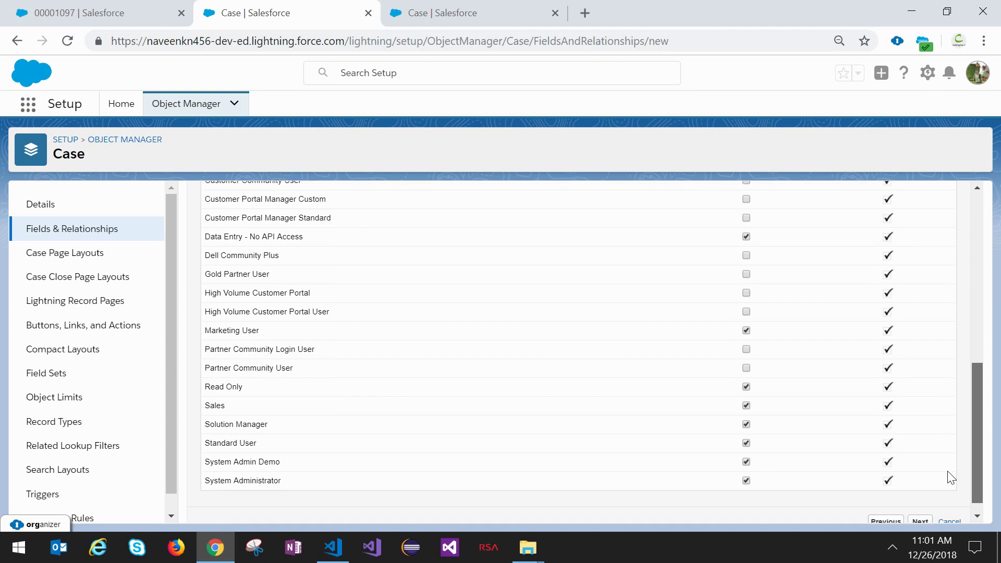
scroll(947, 459, "up", 10)
left_click(921, 273)
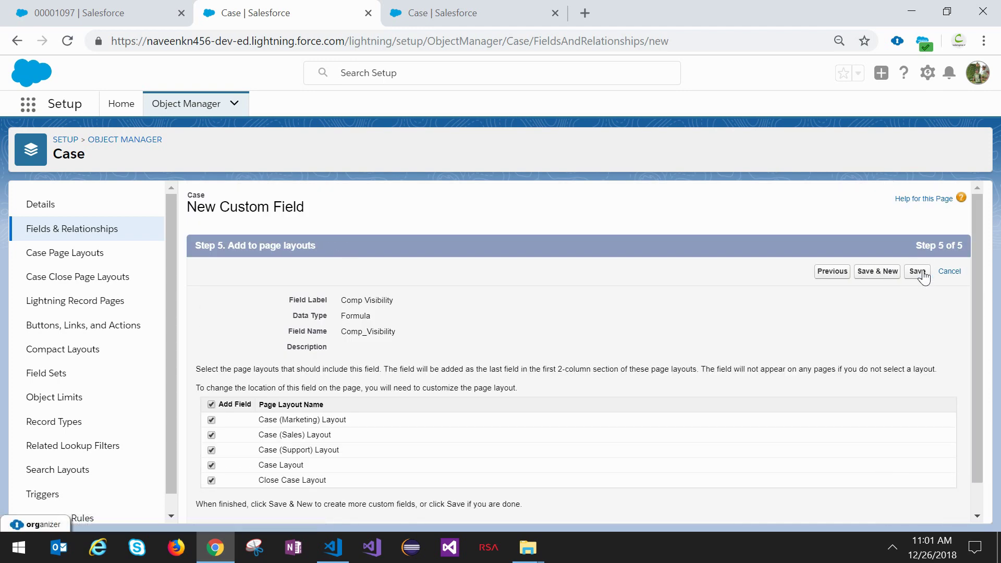
left_click(213, 405)
left_click(918, 272)
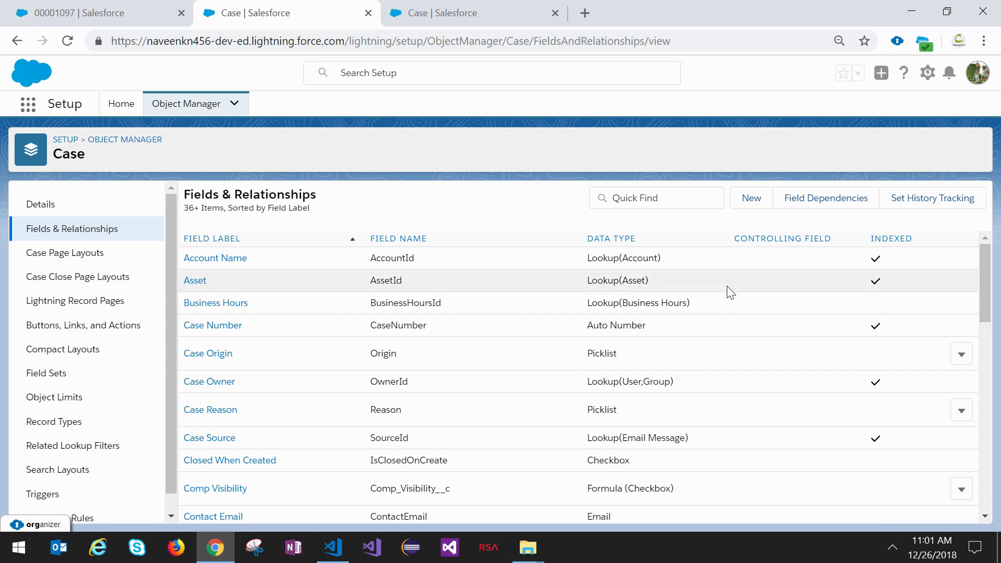
On the Details tab of the CustomCase page, select the Address component and start a new visibility filter
left_click(119, 20)
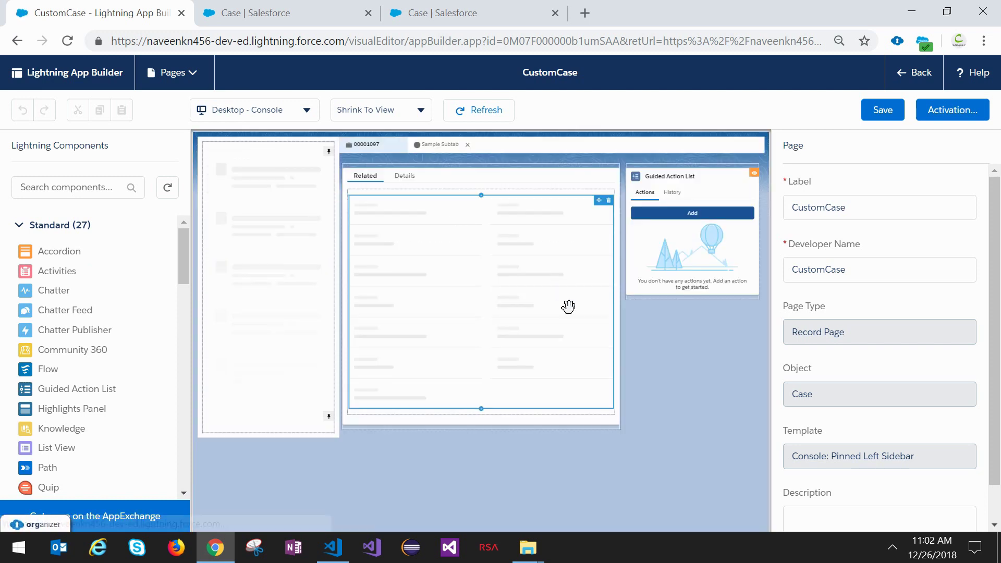
left_click(408, 178)
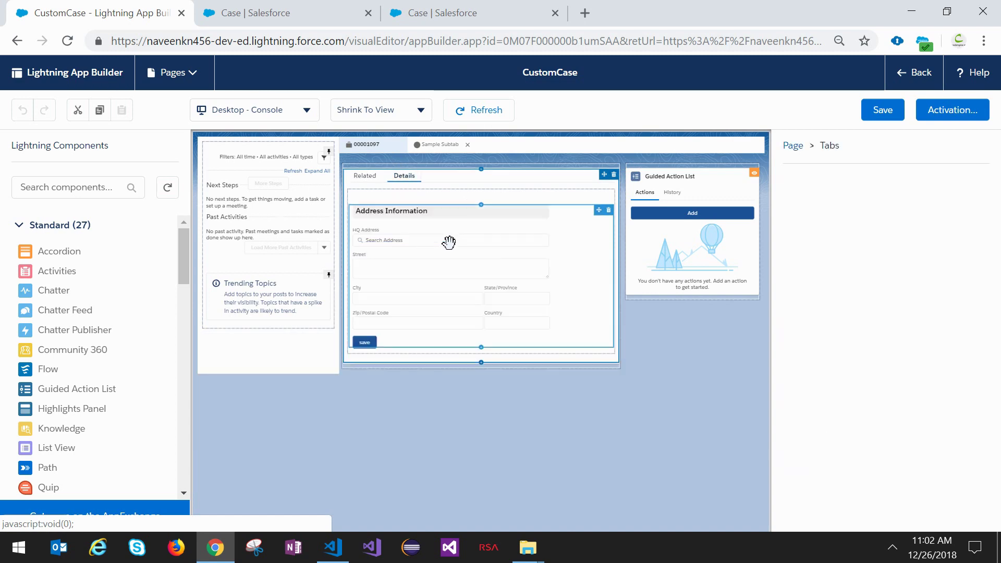
left_click(418, 244)
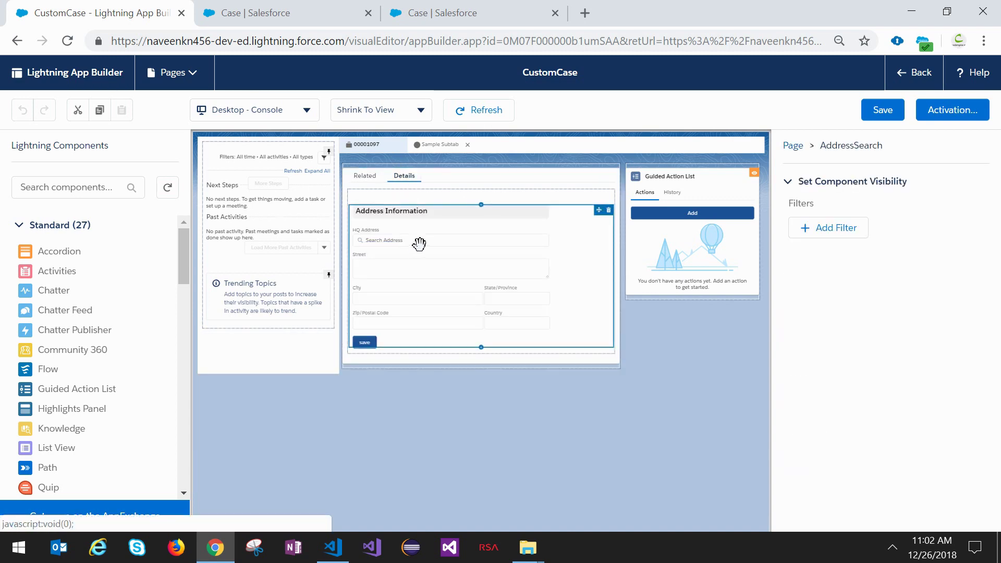
left_click(855, 238)
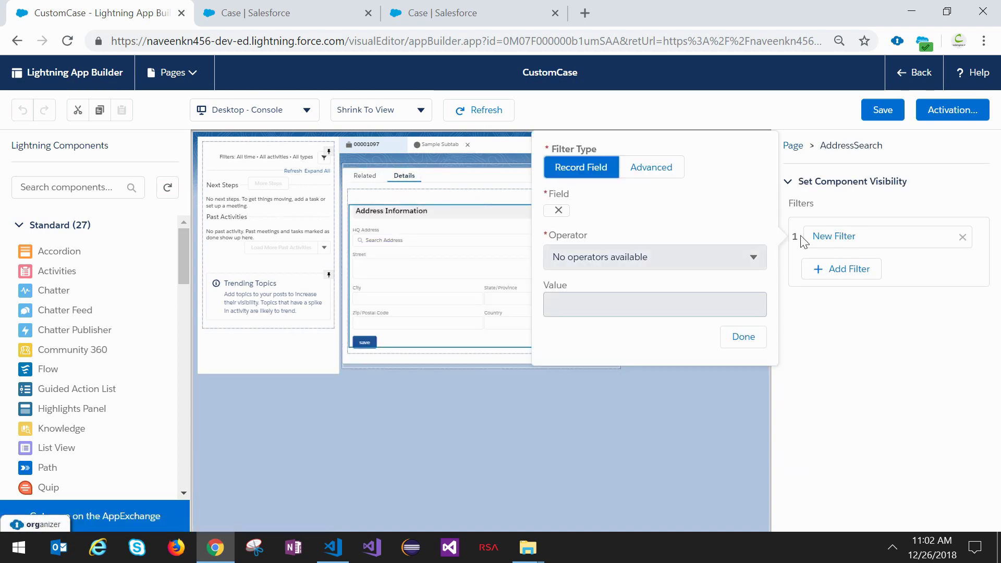
left_click(618, 214)
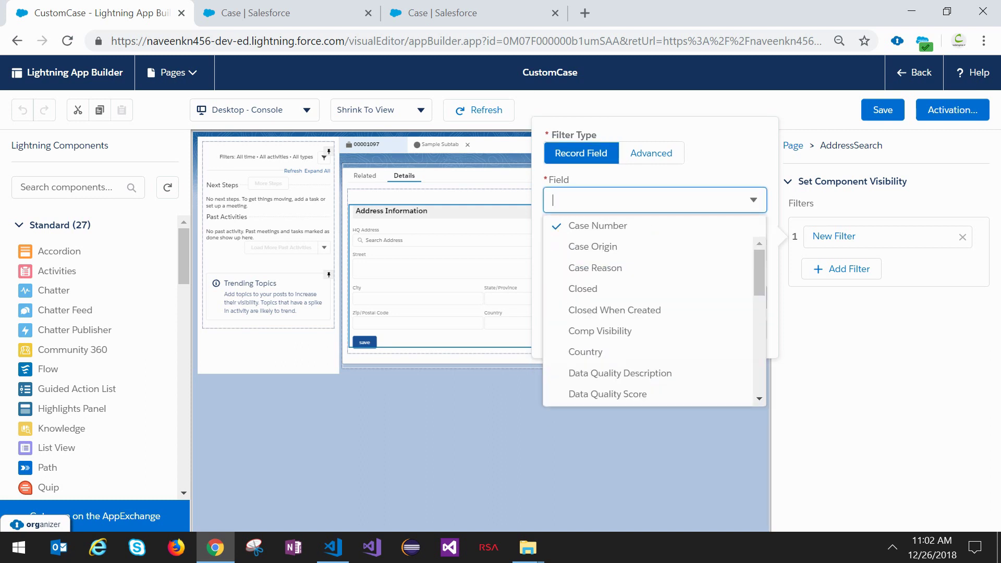
Set the filter to Comp Visibility Equal True and save the CustomCase page
type("visi")
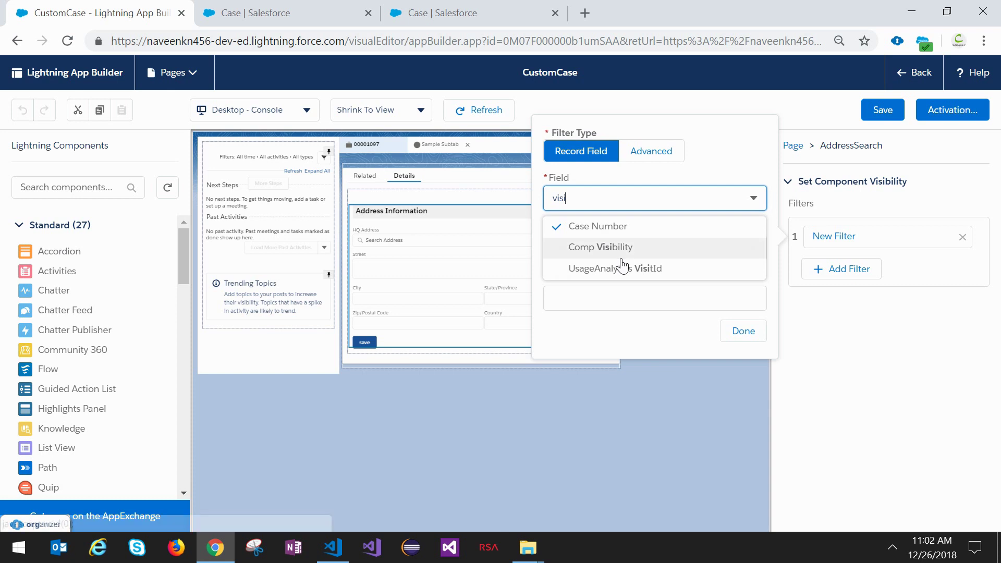
left_click(617, 250)
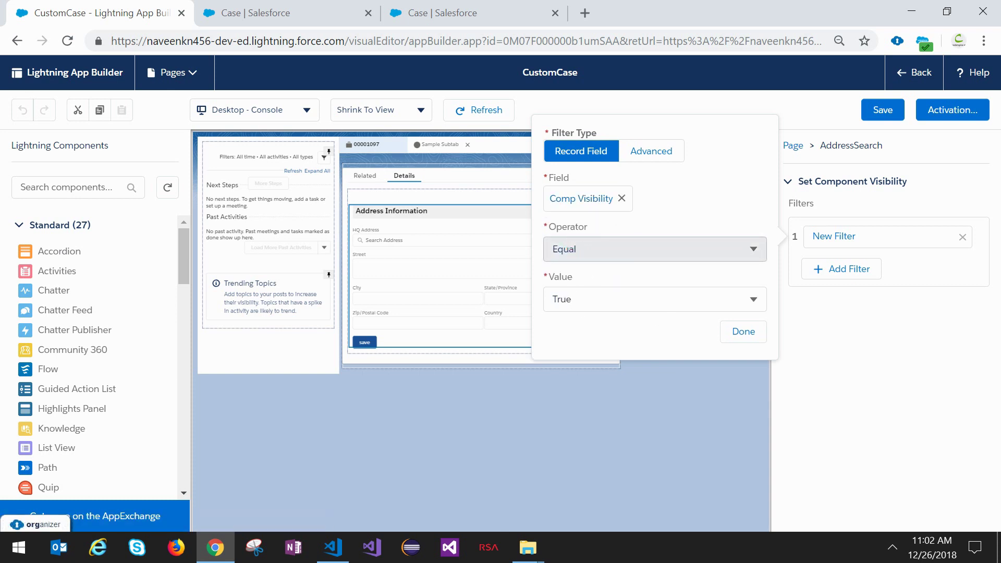
left_click(744, 332)
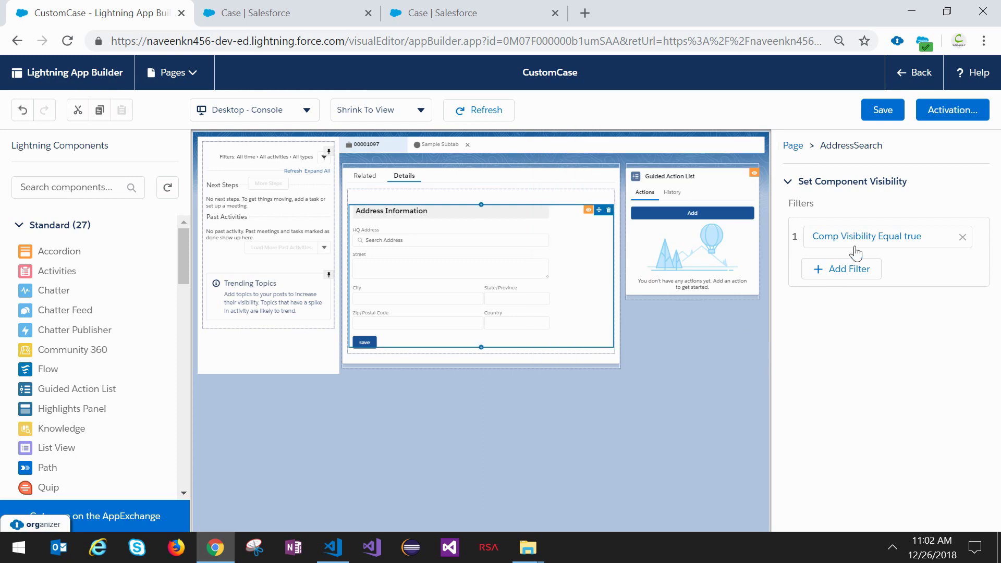
left_click(884, 112)
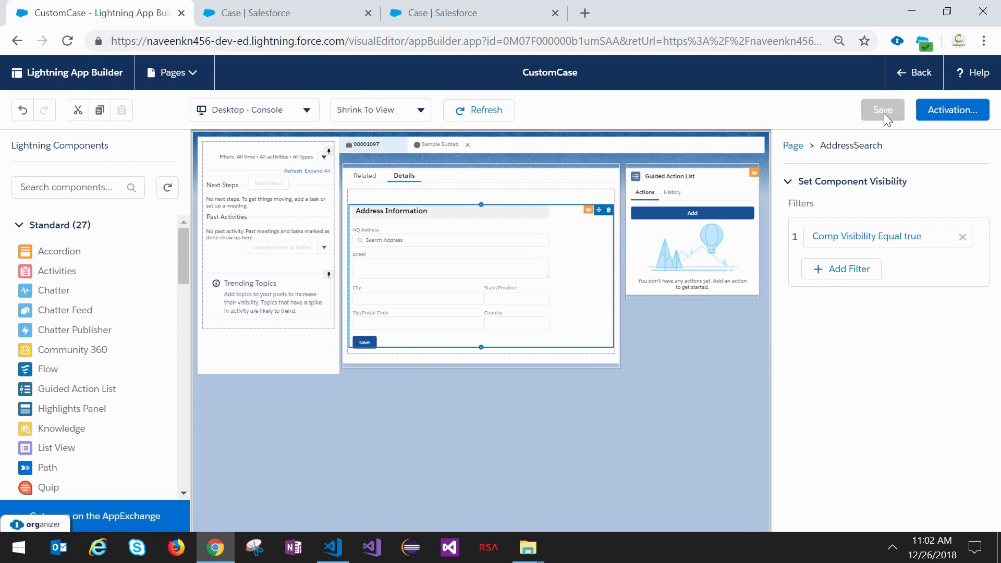
left_click(268, 7)
left_click(99, 12)
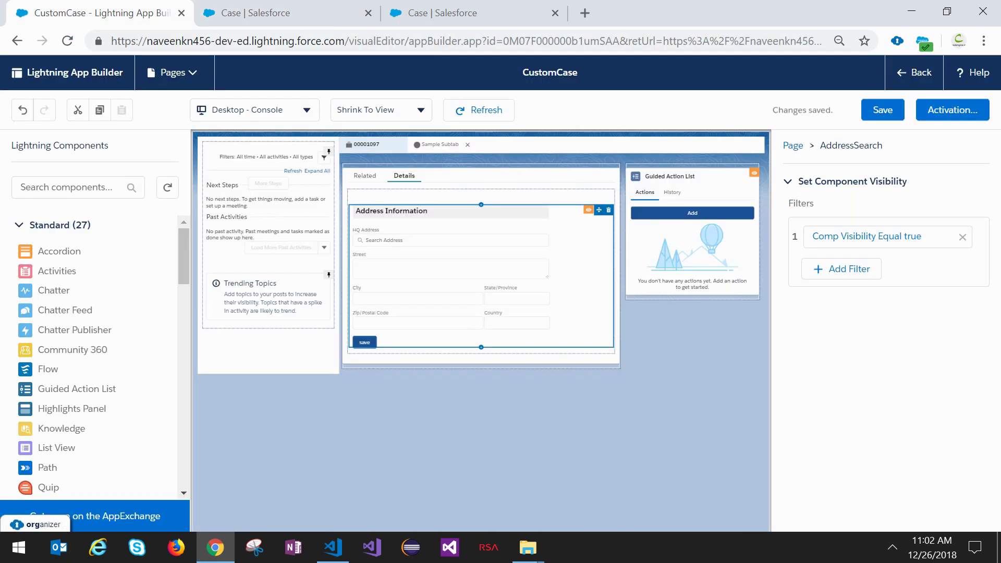
Confirm the address form shows on Details, then change Case Origin to Web and save
left_click(919, 75)
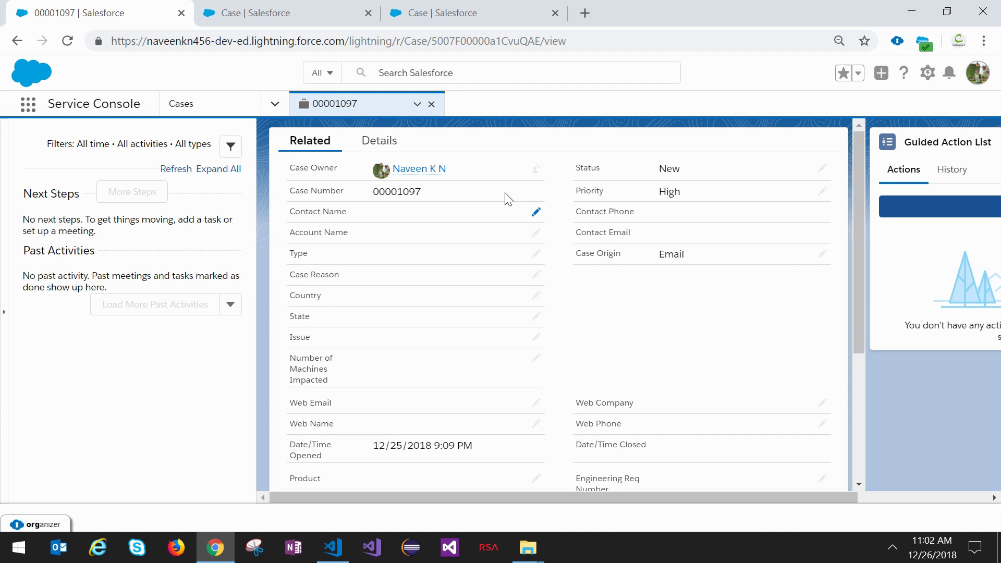
left_click(379, 143)
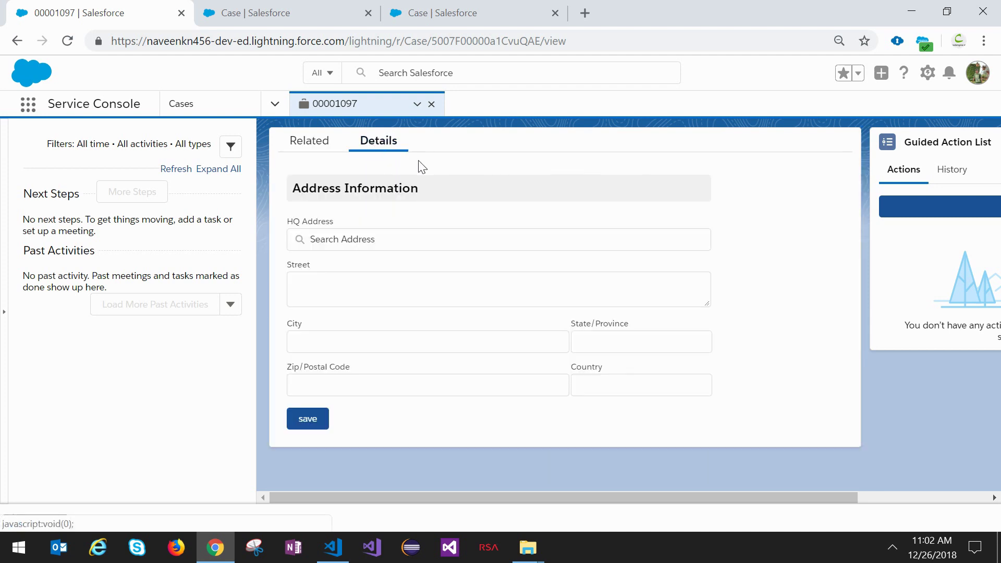
left_click(318, 139)
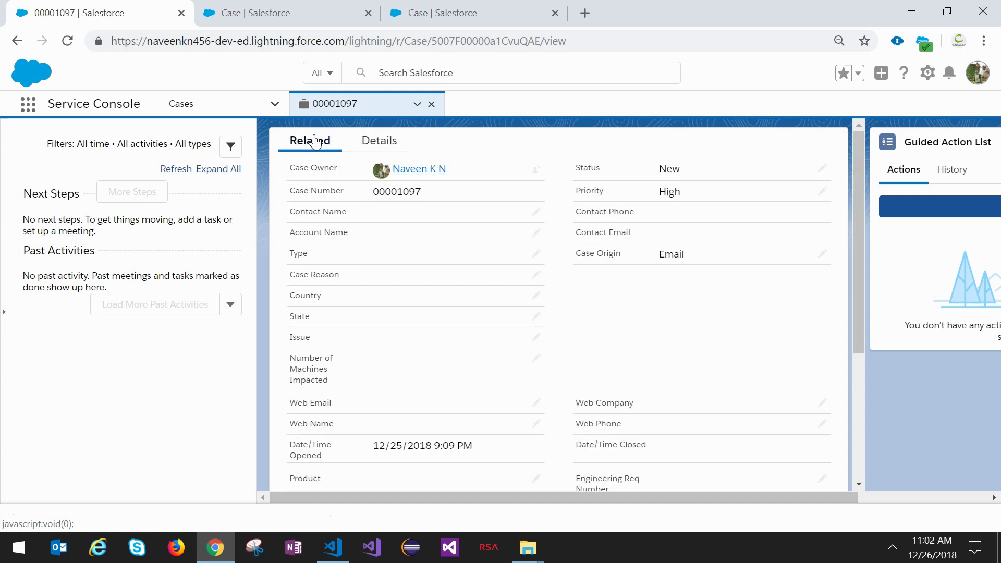
left_click(823, 255)
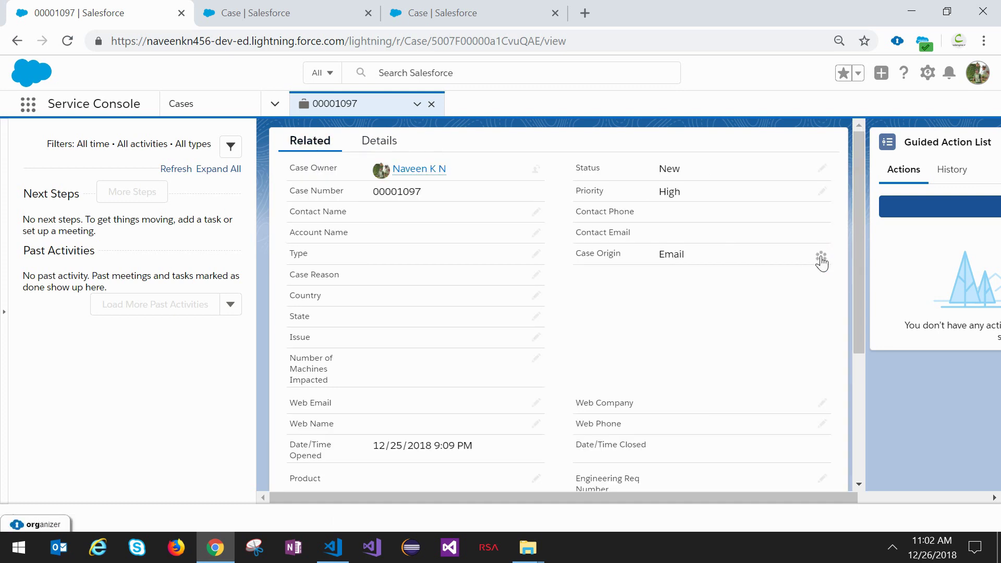
left_click(704, 246)
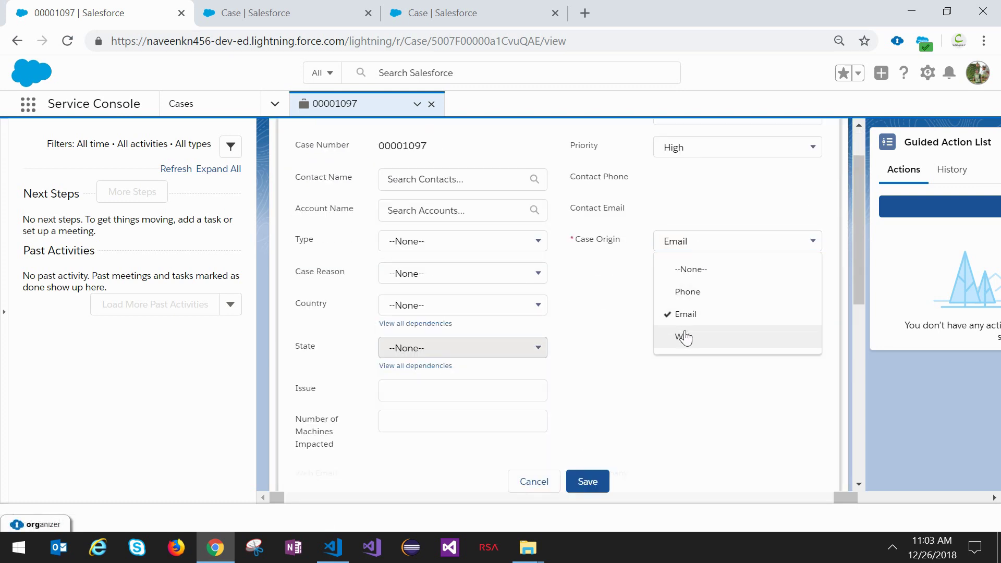
left_click(684, 336)
left_click(588, 481)
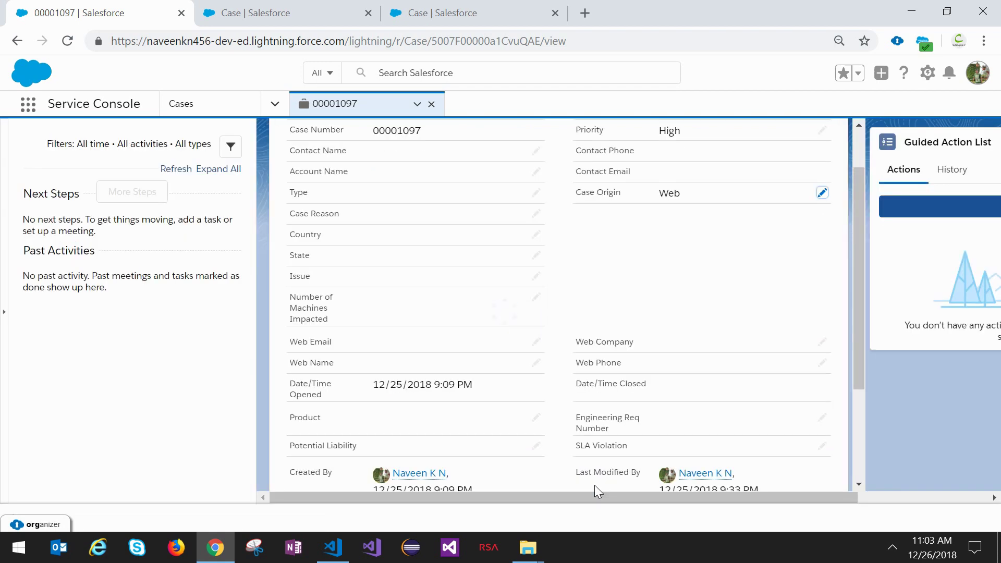
left_click_drag(863, 293, 859, 211)
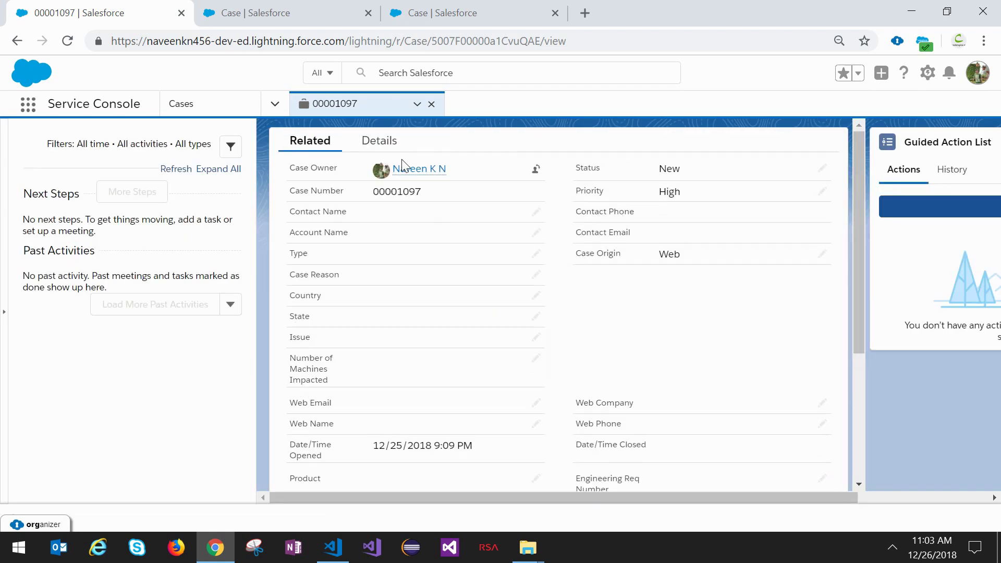
Verify the address form is hidden, then set Case Origin back to Phone and confirm it reappears
left_click(387, 145)
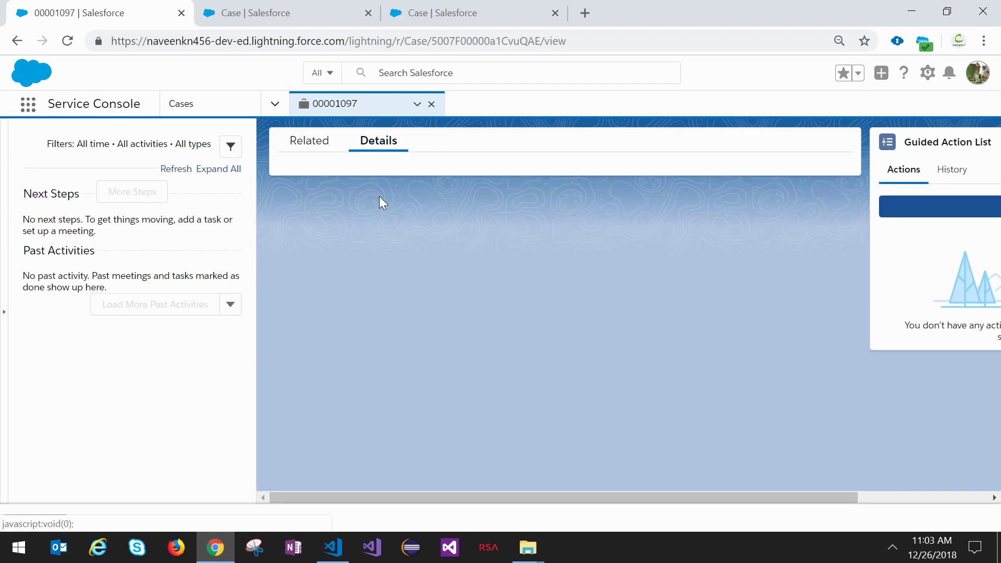
left_click(320, 152)
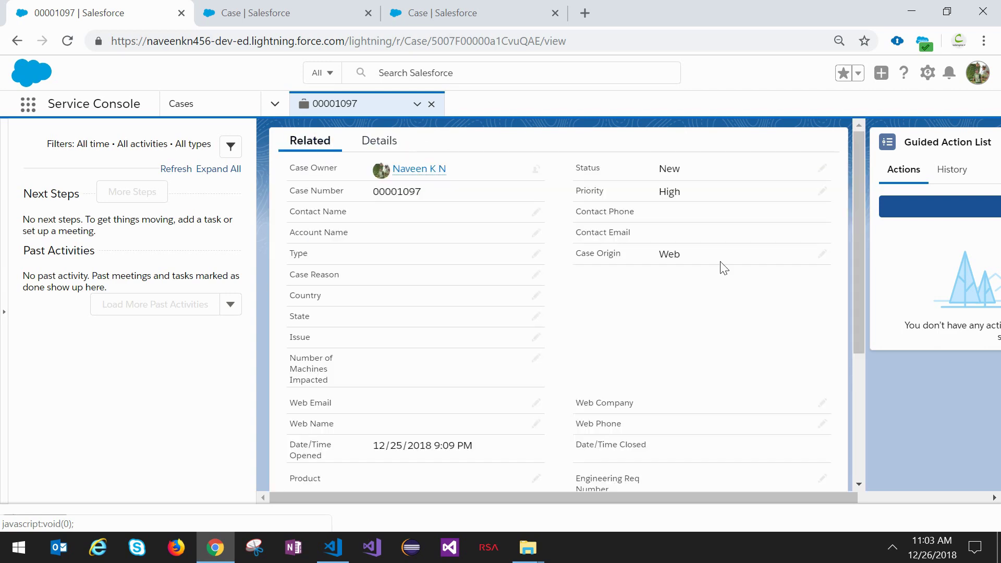
left_click(823, 191)
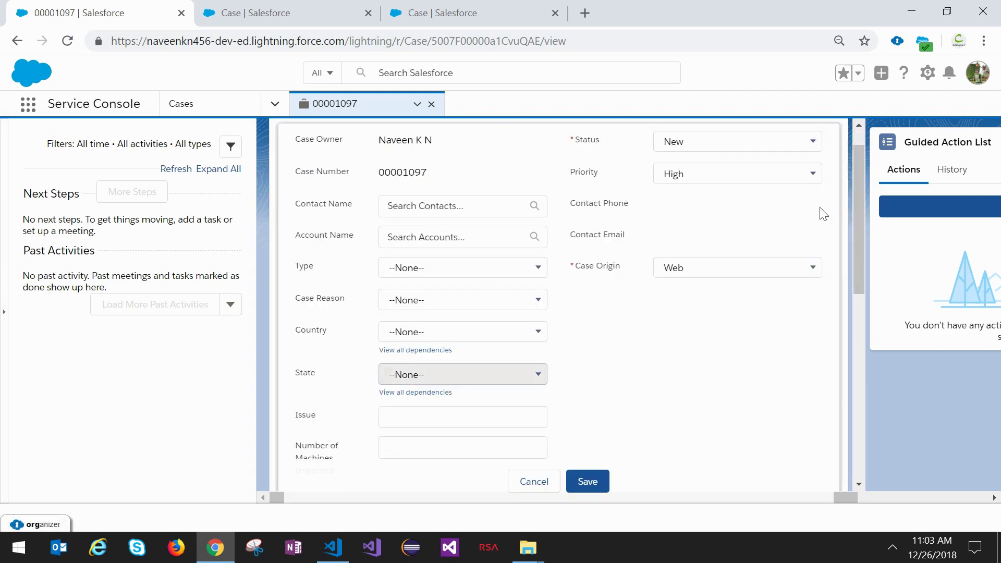
left_click(742, 273)
left_click(675, 315)
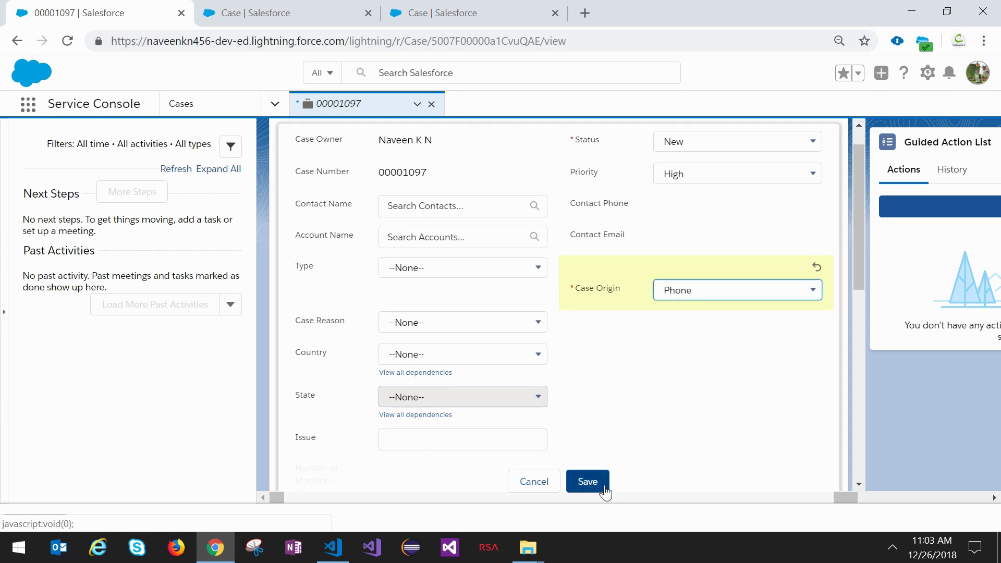
left_click(587, 483)
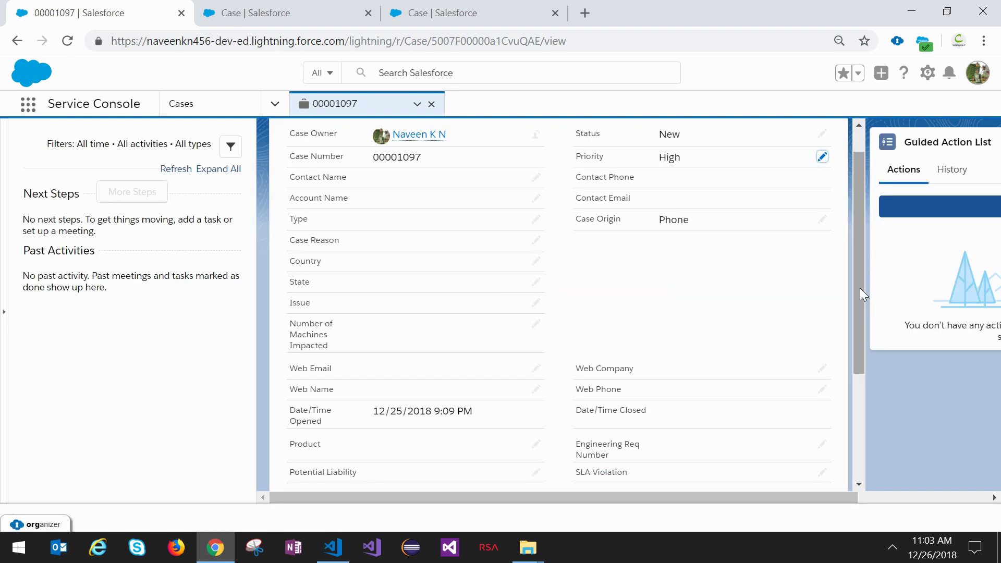
left_click(364, 149)
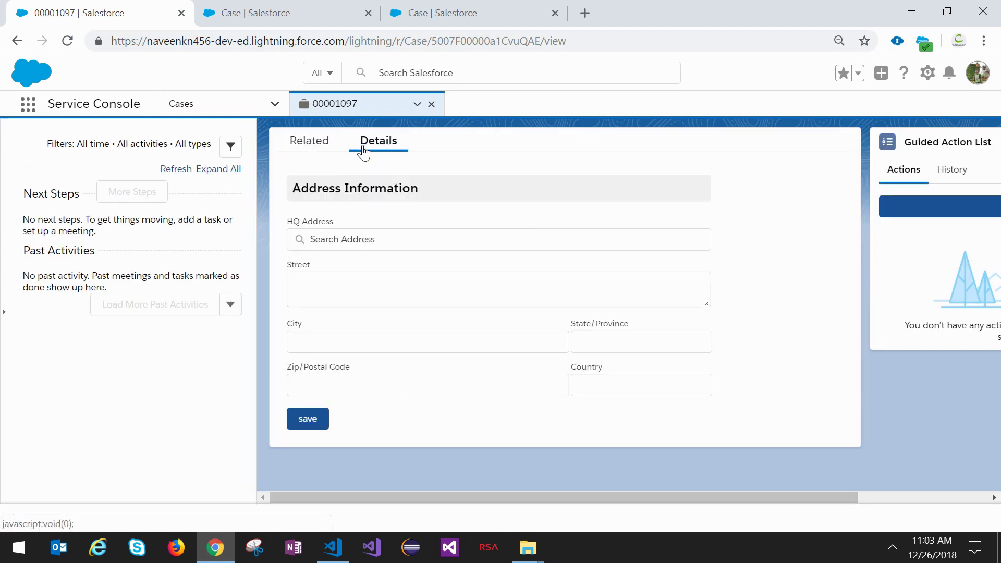